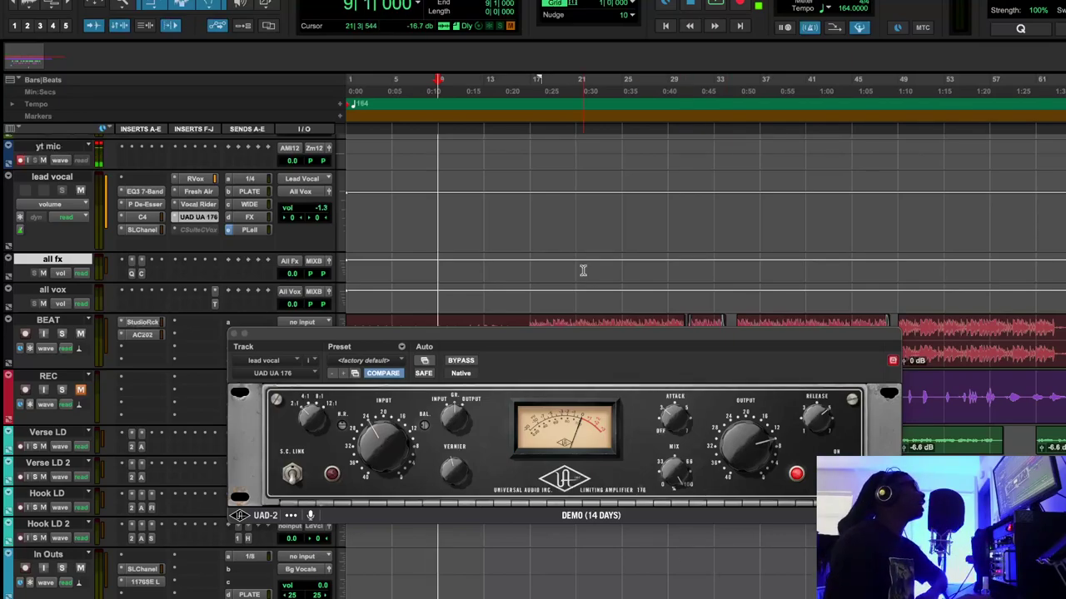
# Step: Audition the lead vocal in the mix from bar 15 with the UA 176 active, and stop playback
pyautogui.click(502, 92)
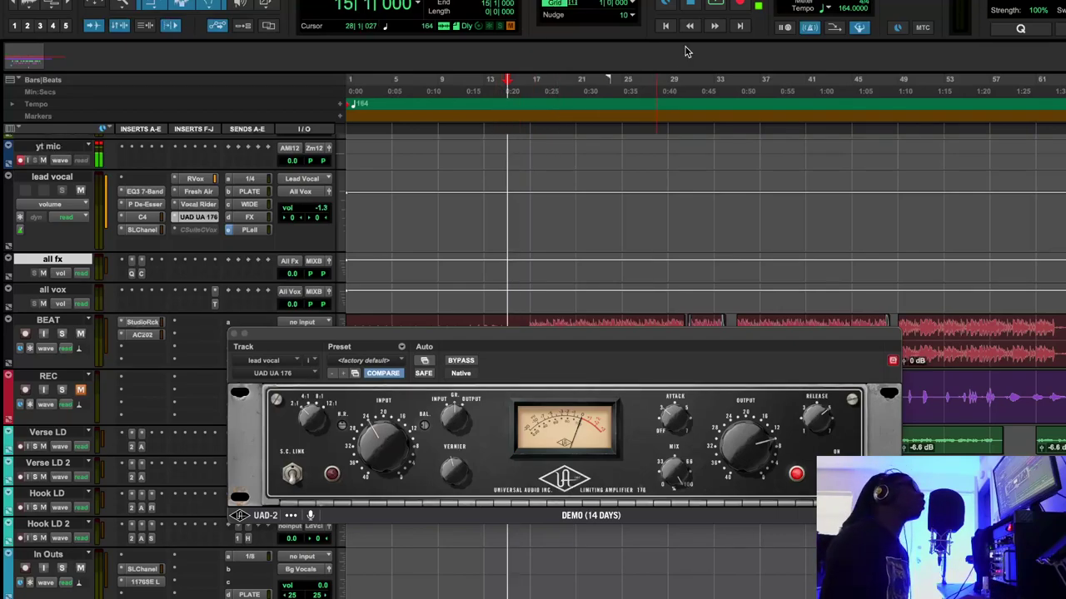
pyautogui.click(714, 7)
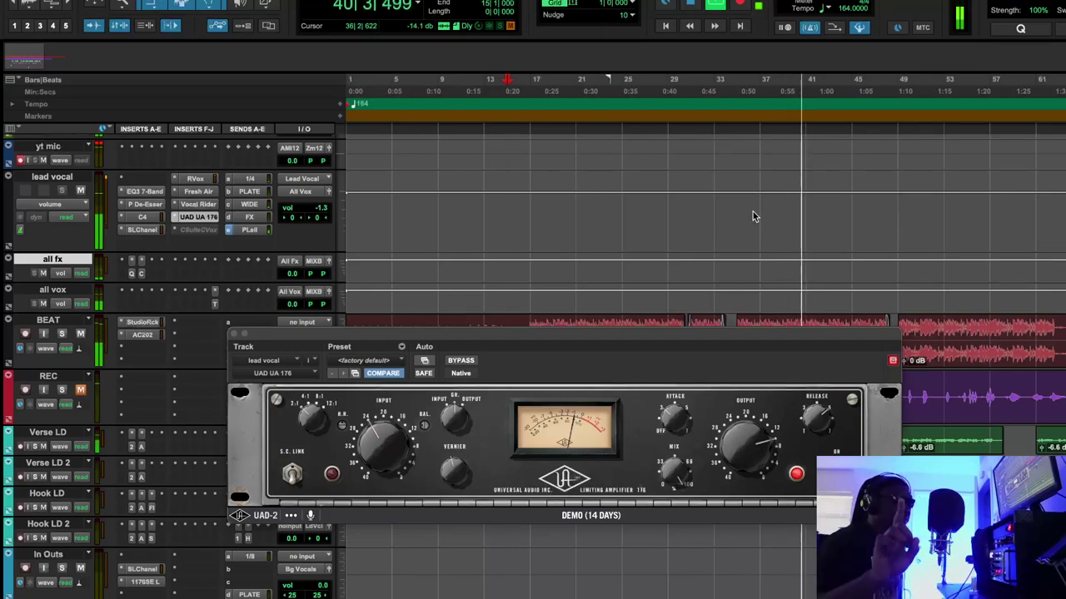
pyautogui.click(689, 10)
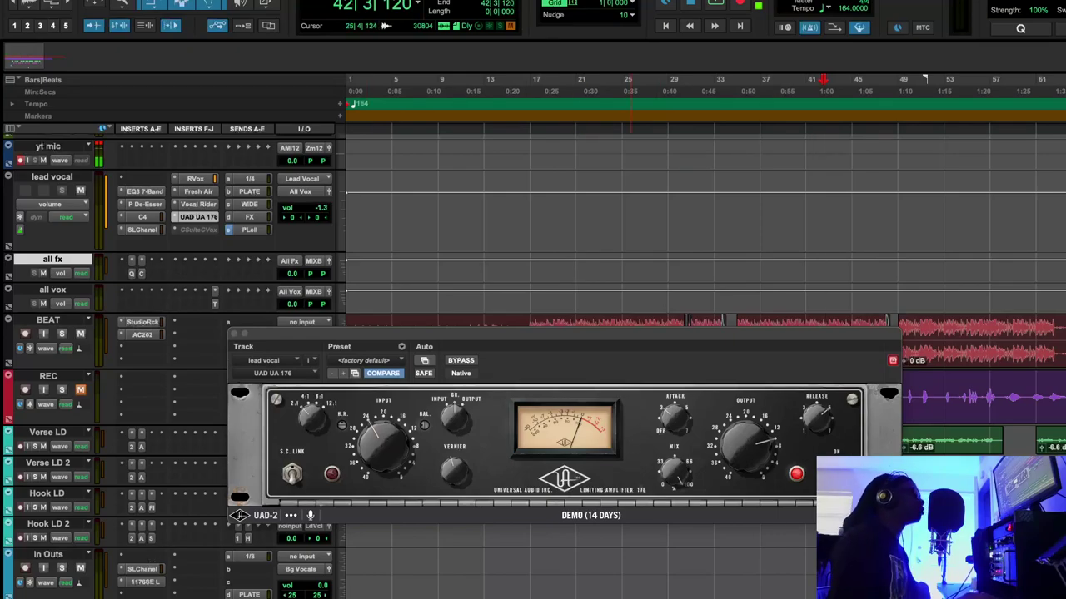
# Step: Switch to the Chrome browser and view the Retro Sta-Level and Retro 176 hardware compressor images
pyautogui.press('super+Tab')
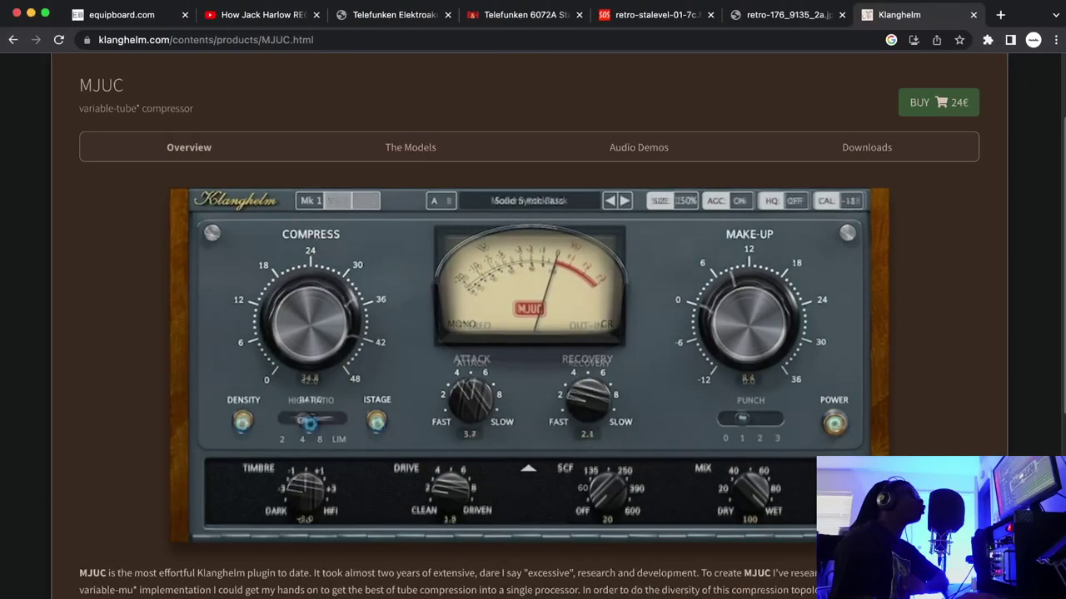
pyautogui.click(646, 15)
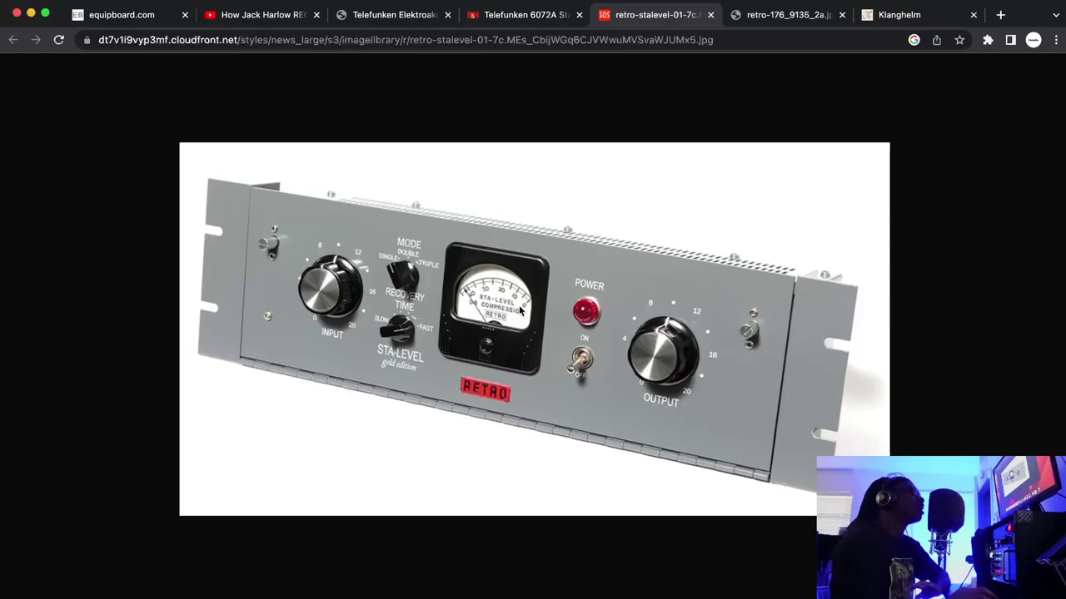
pyautogui.click(773, 17)
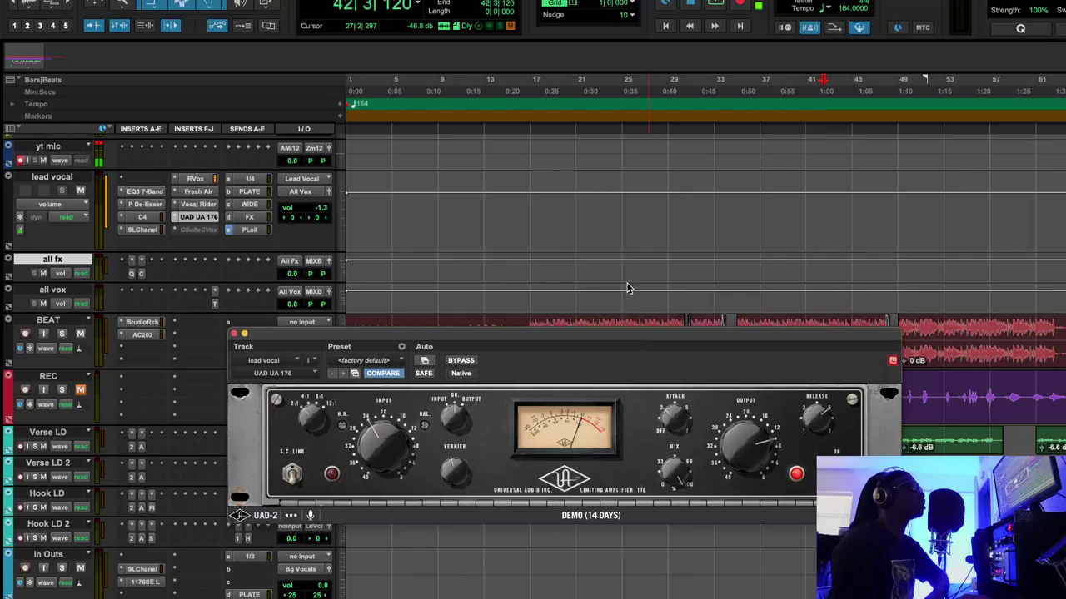
# Step: Reposition the lead vocal's UA 176 window below the timeline and start playback from bar 17
pyautogui.moveTo(636, 332); pyautogui.dragTo(626, 302)
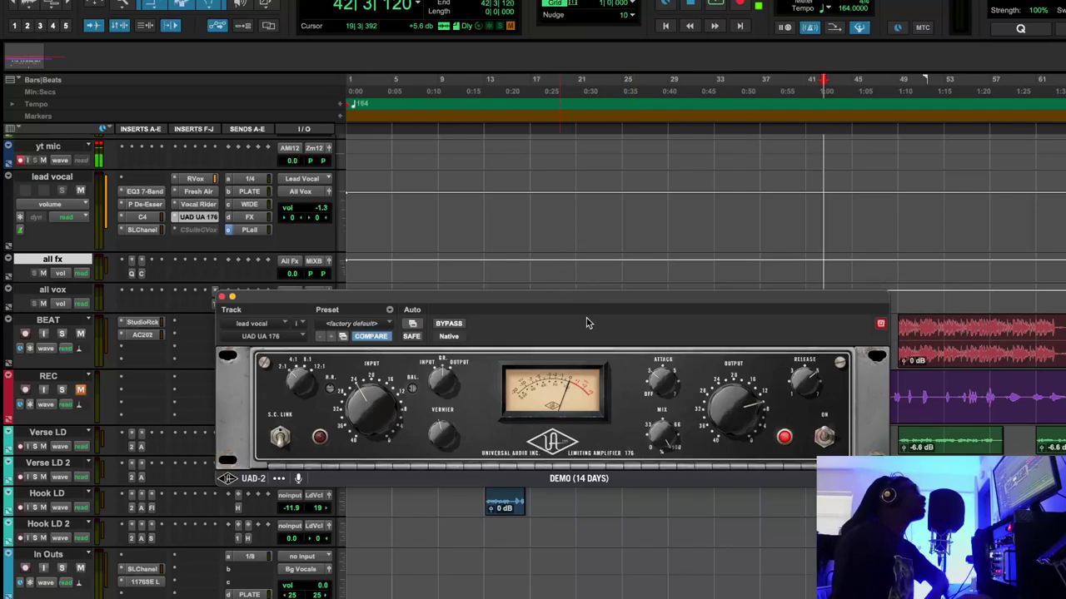
pyautogui.moveTo(587, 300); pyautogui.dragTo(640, 446)
pyautogui.click(533, 93)
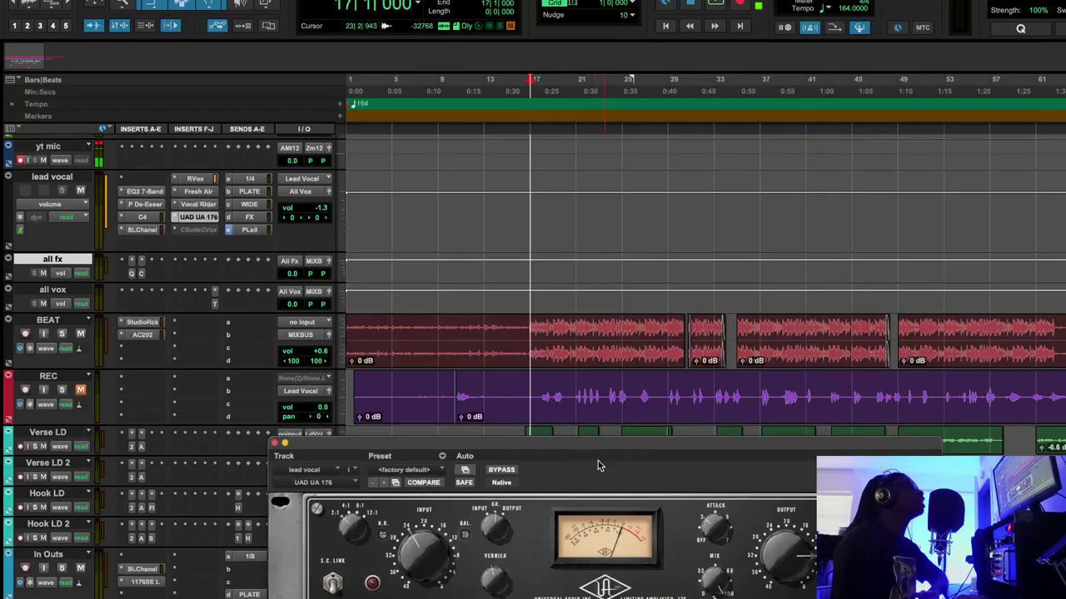
pyautogui.moveTo(607, 443); pyautogui.dragTo(541, 343)
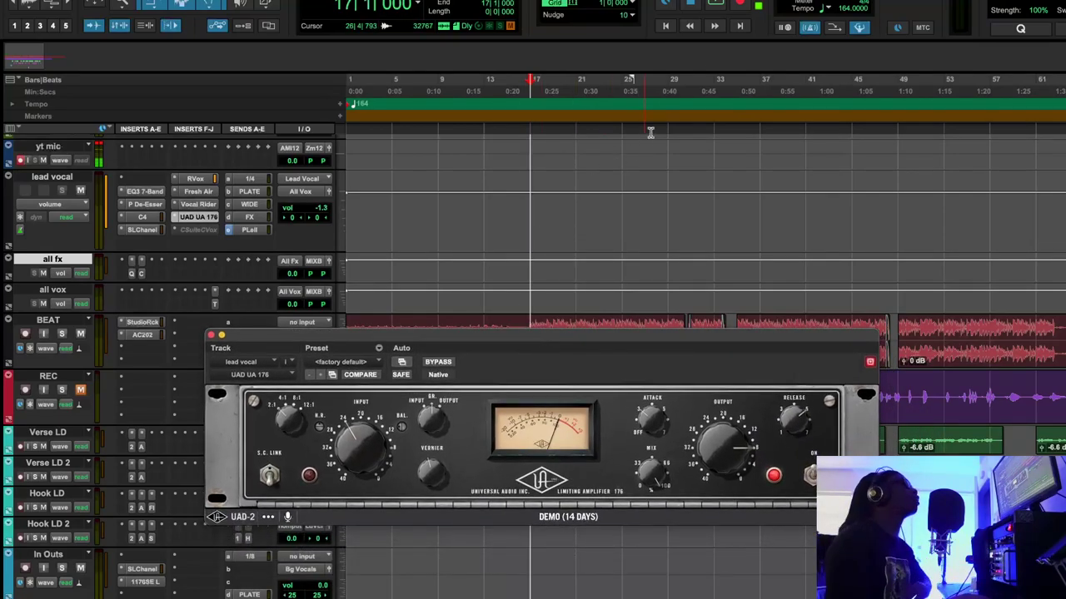
pyautogui.click(714, 4)
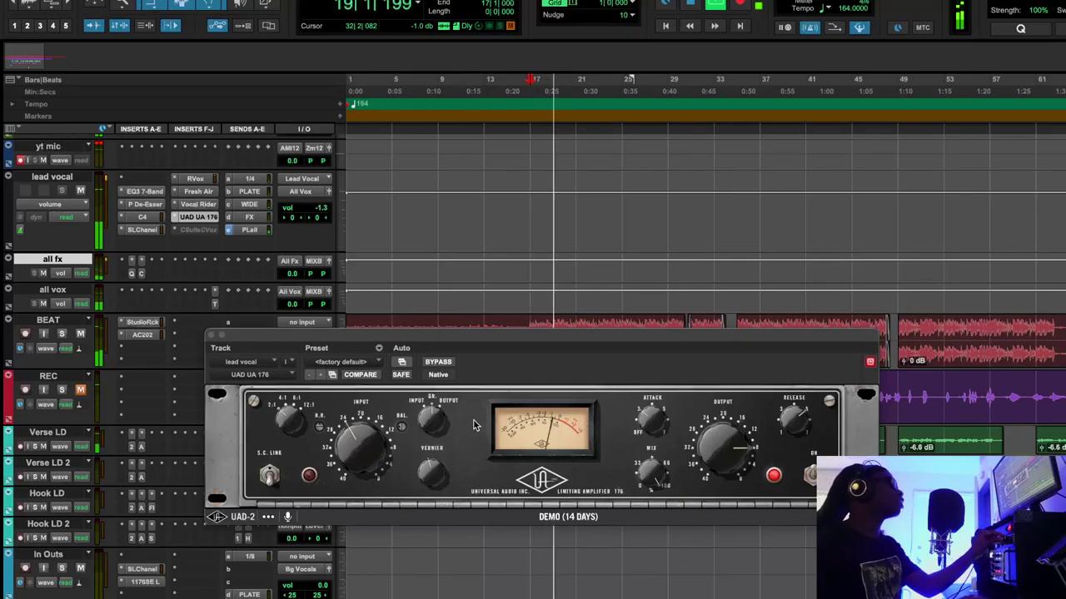
# Step: Compare the lead vocal with the UA 176 bypassed and active during playback, and stop the transport
pyautogui.click(439, 362)
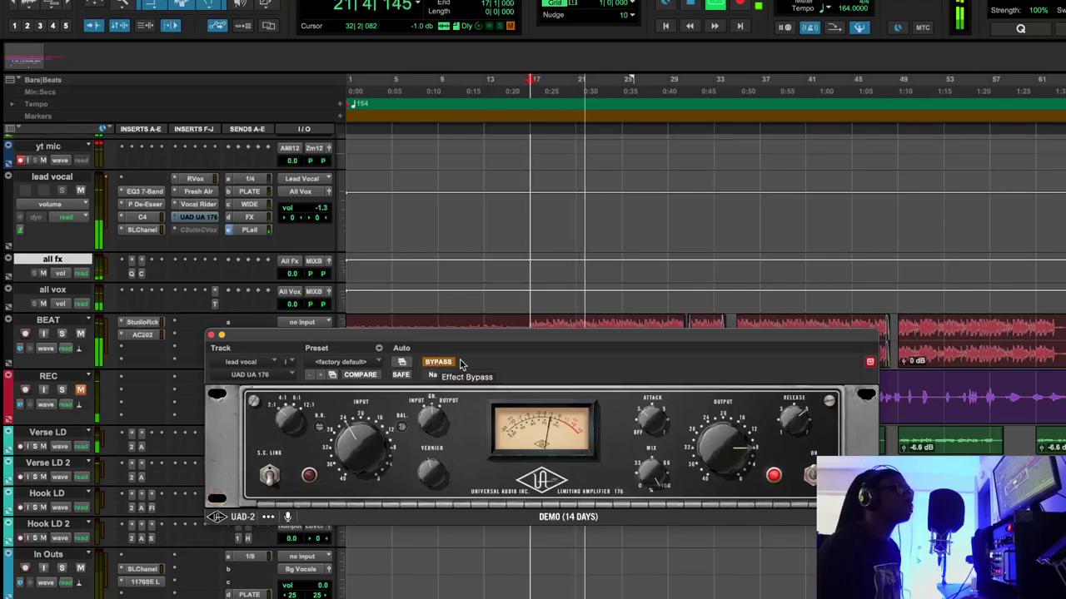
pyautogui.moveTo(512, 339)
pyautogui.mouseDown()
pyautogui.moveTo(497, 331)
pyautogui.moveTo(503, 346)
pyautogui.mouseUp()
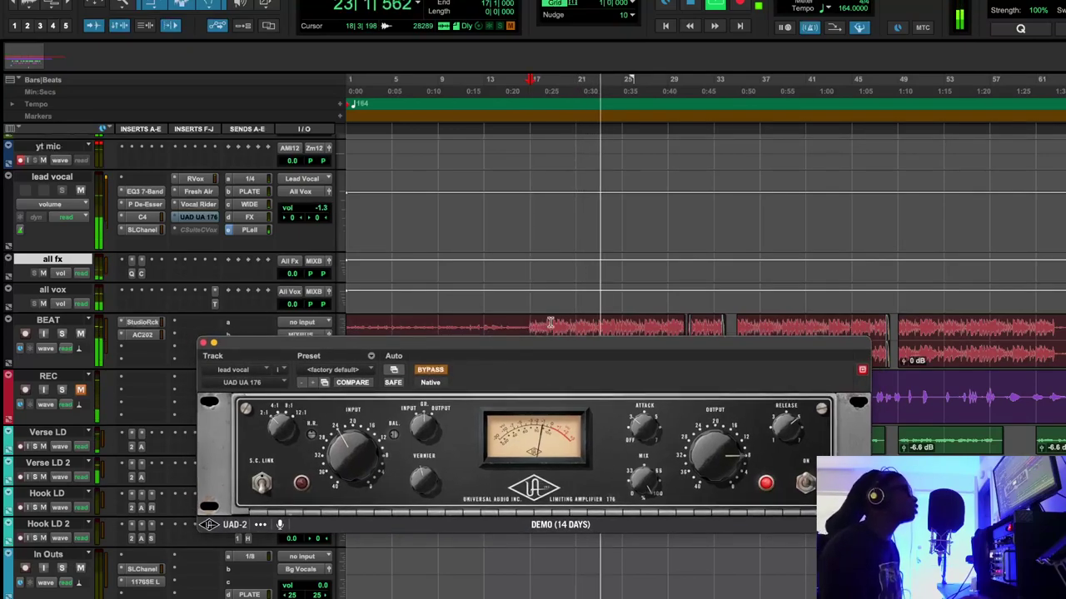
pyautogui.click(430, 370)
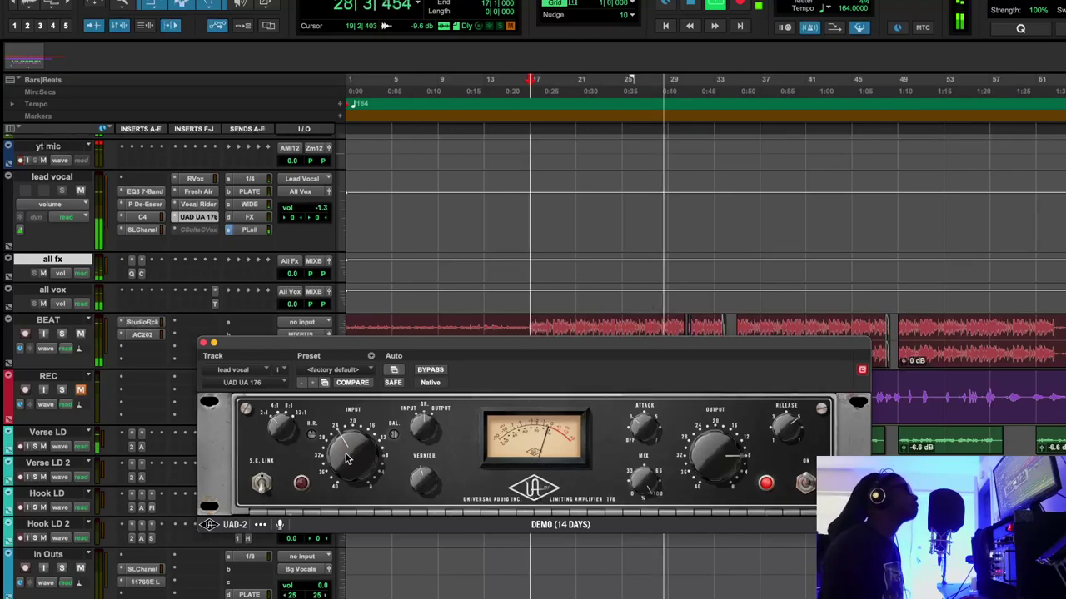
pyautogui.click(431, 370)
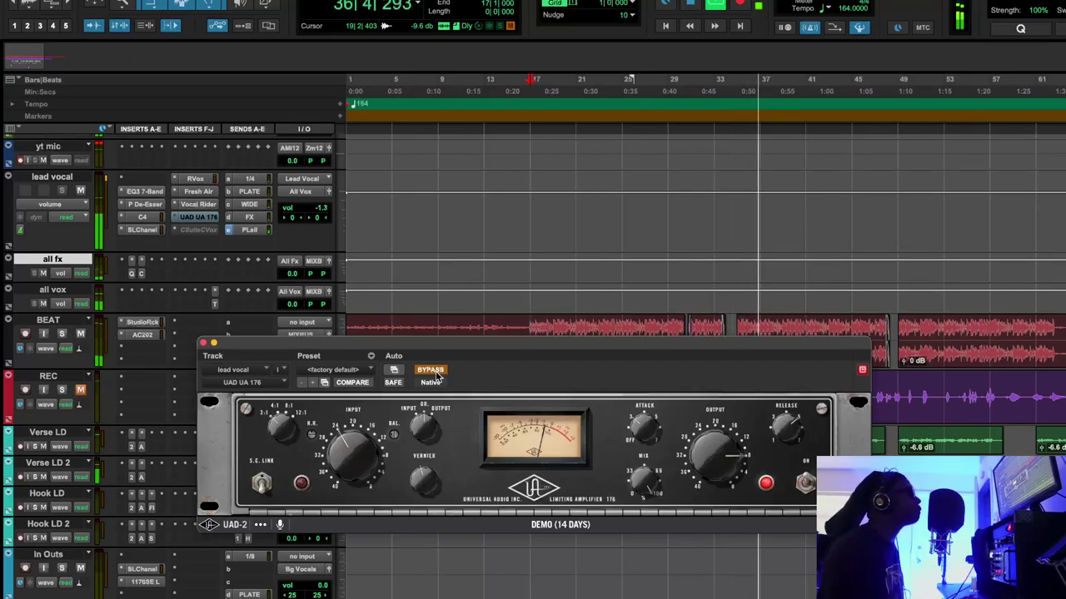
pyautogui.click(433, 371)
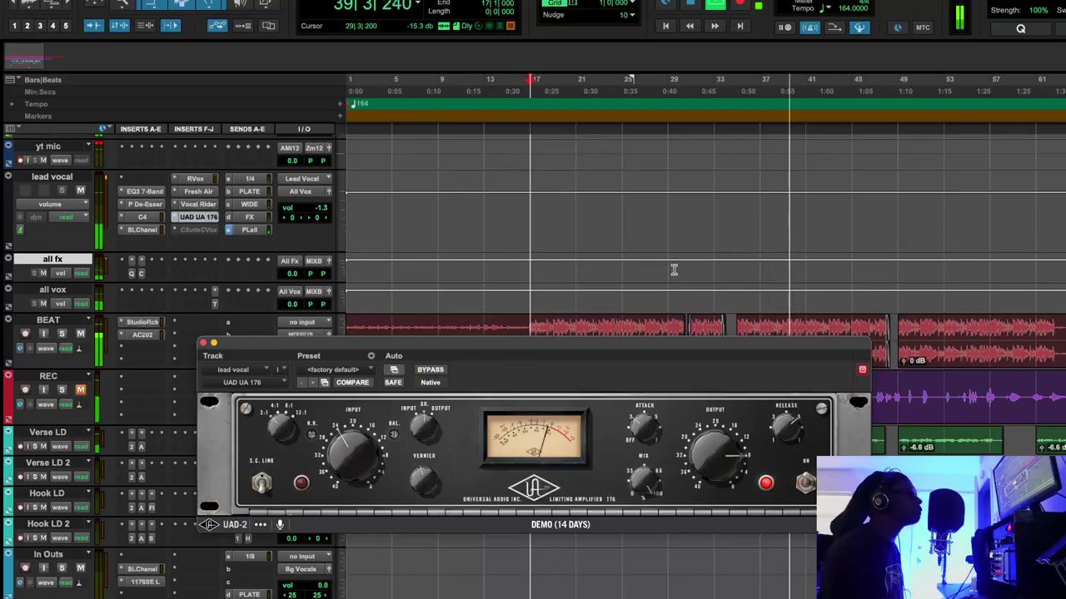
pyautogui.click(691, 8)
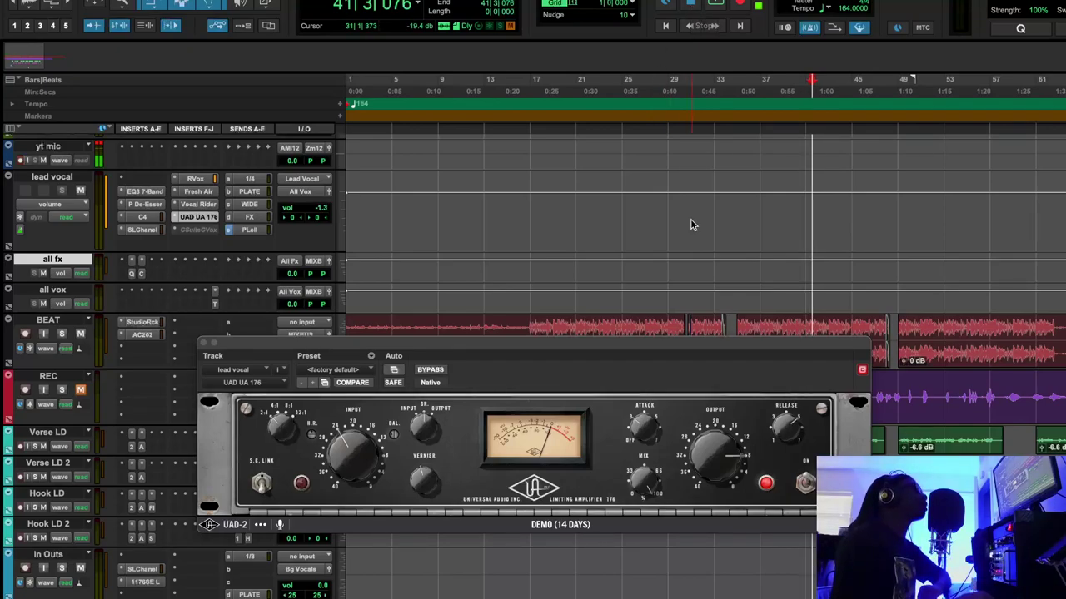
# Step: Try the UA 176 Release control on the lead vocal, and compare bypassed with active sound while playing from bar 16
pyautogui.moveTo(650, 348); pyautogui.dragTo(656, 312)
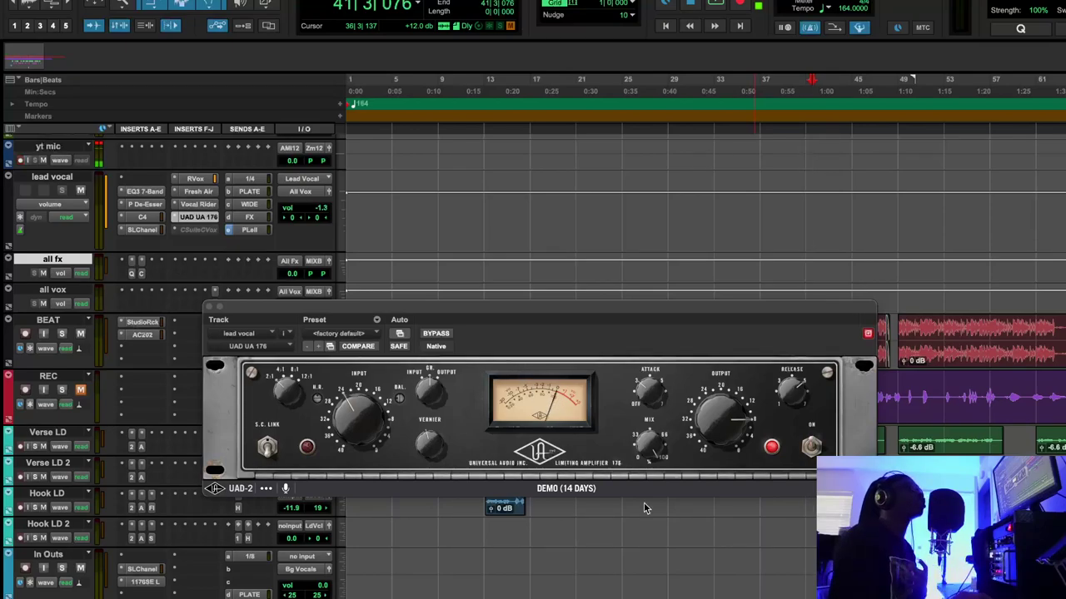
pyautogui.moveTo(792, 401); pyautogui.dragTo(816, 419)
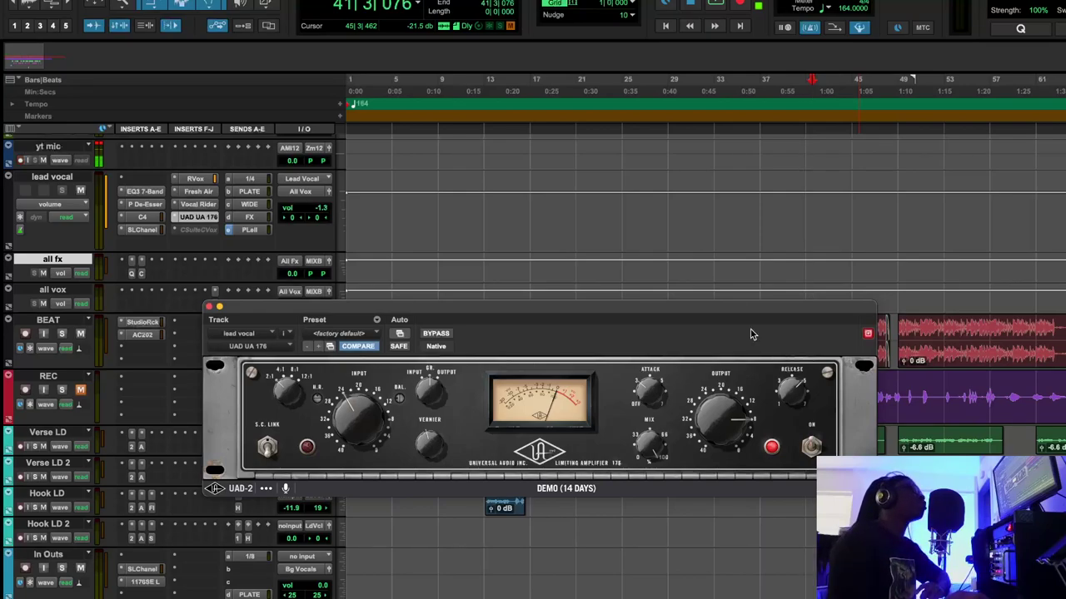
pyautogui.click(518, 93)
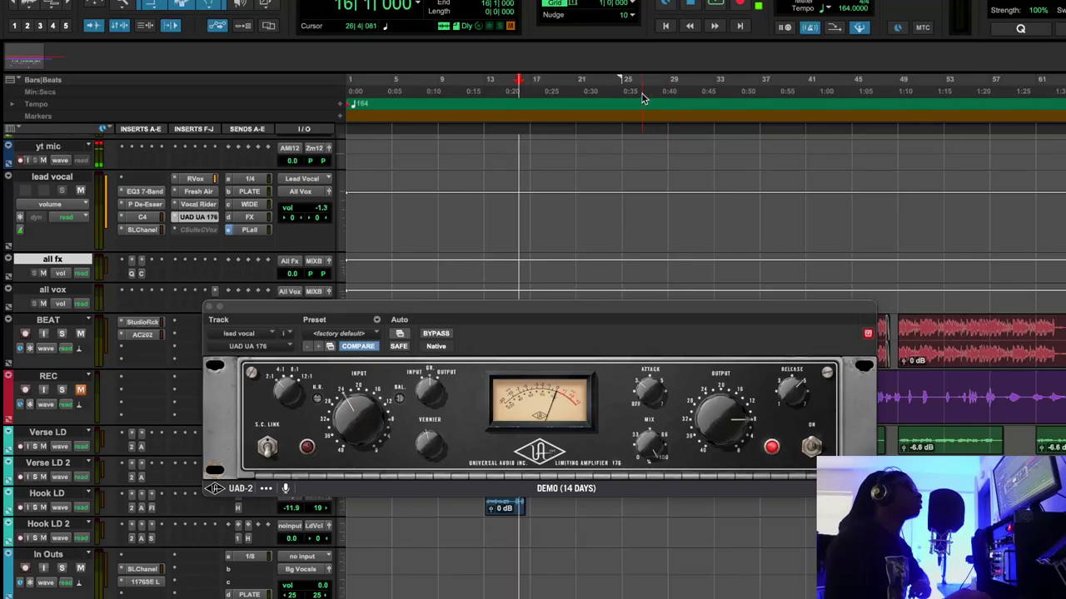
pyautogui.click(718, 5)
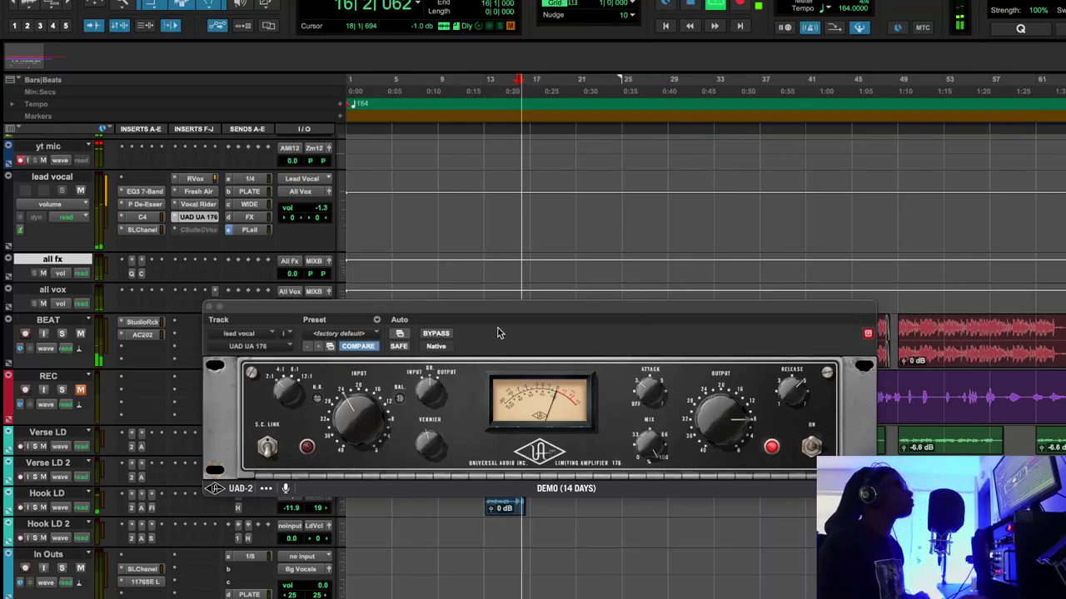
pyautogui.click(436, 333)
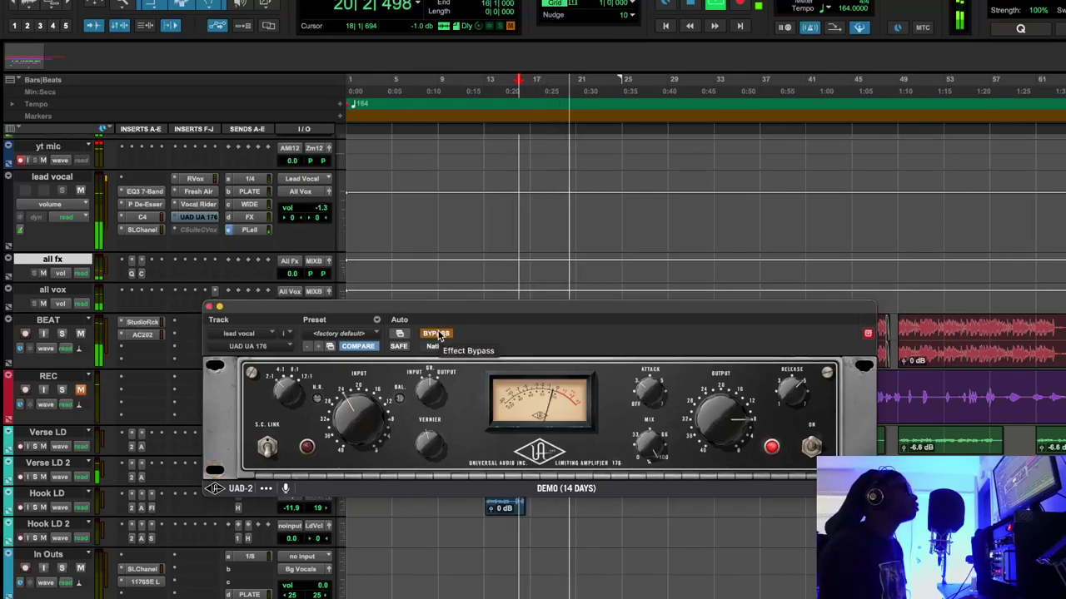
pyautogui.click(441, 336)
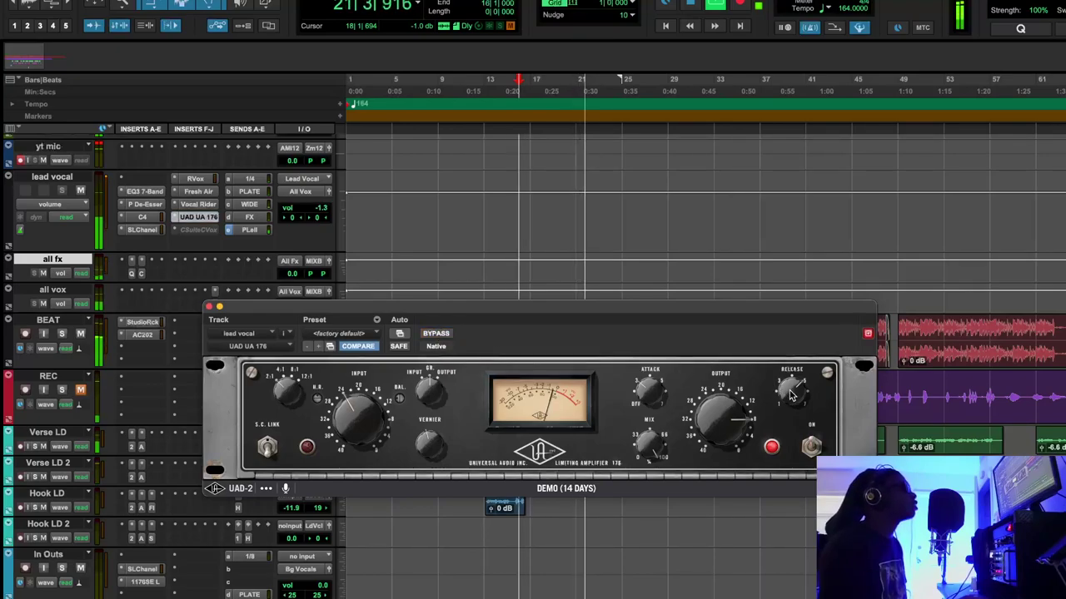
# Step: Turn the UA 176 Release all the way up, audition the lead vocal from bar 18, and stop playback
pyautogui.moveTo(791, 394); pyautogui.dragTo(806, 379)
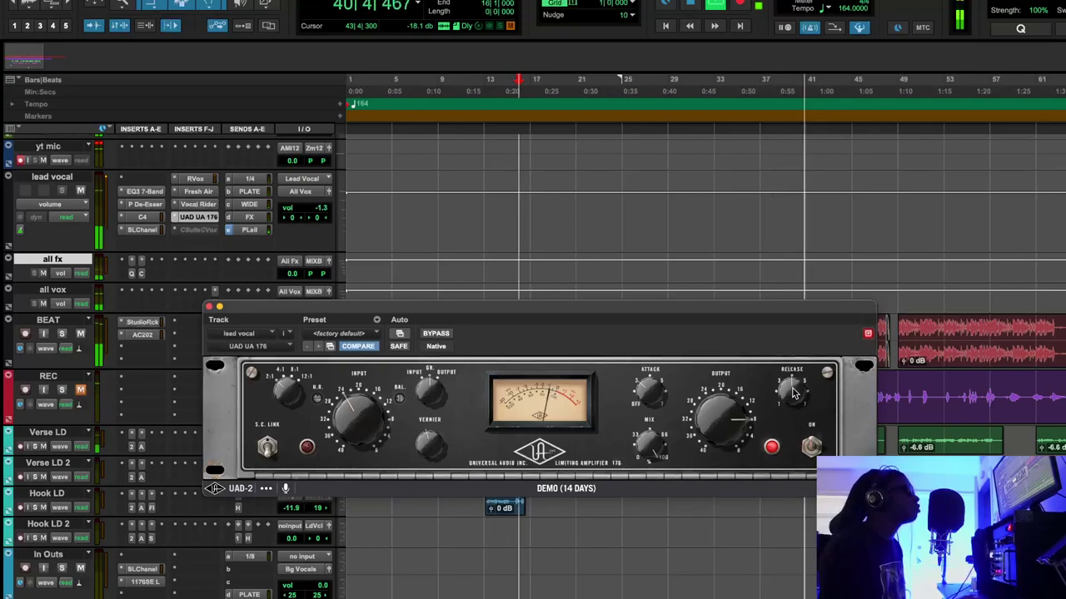
pyautogui.click(537, 86)
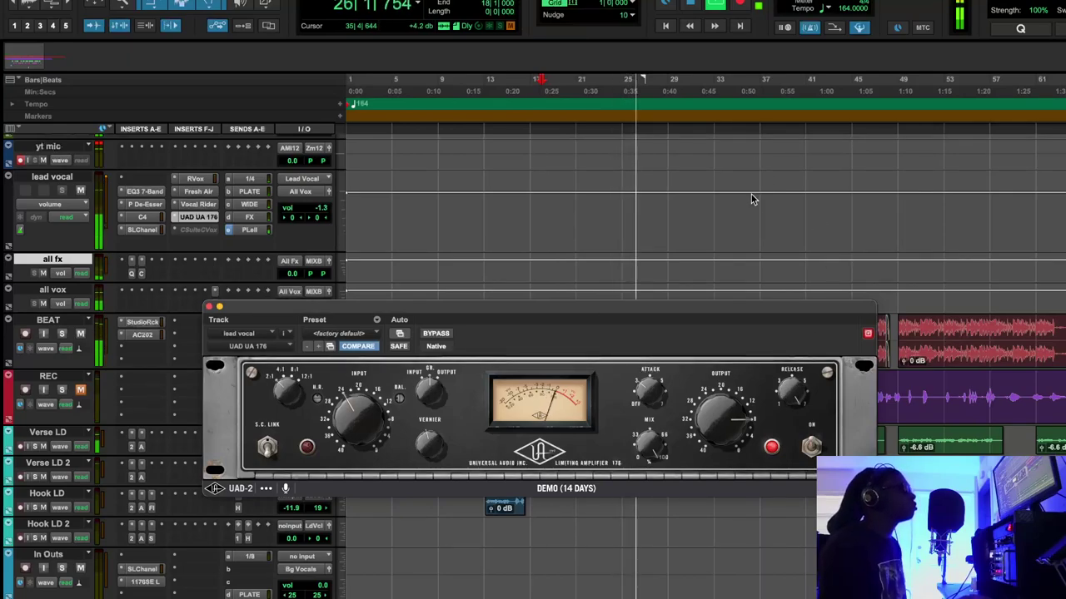
pyautogui.click(689, 5)
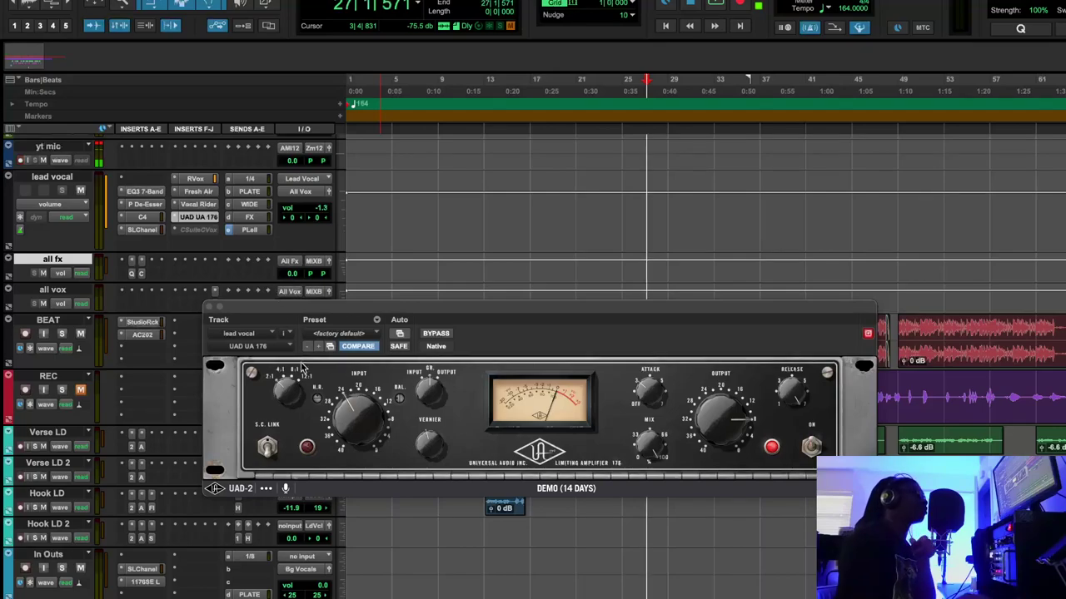
# Step: Close the UA 176 window and open the Ad Libs track's UA 175-B compressor, placing its window clear of the inserts
pyautogui.click(210, 306)
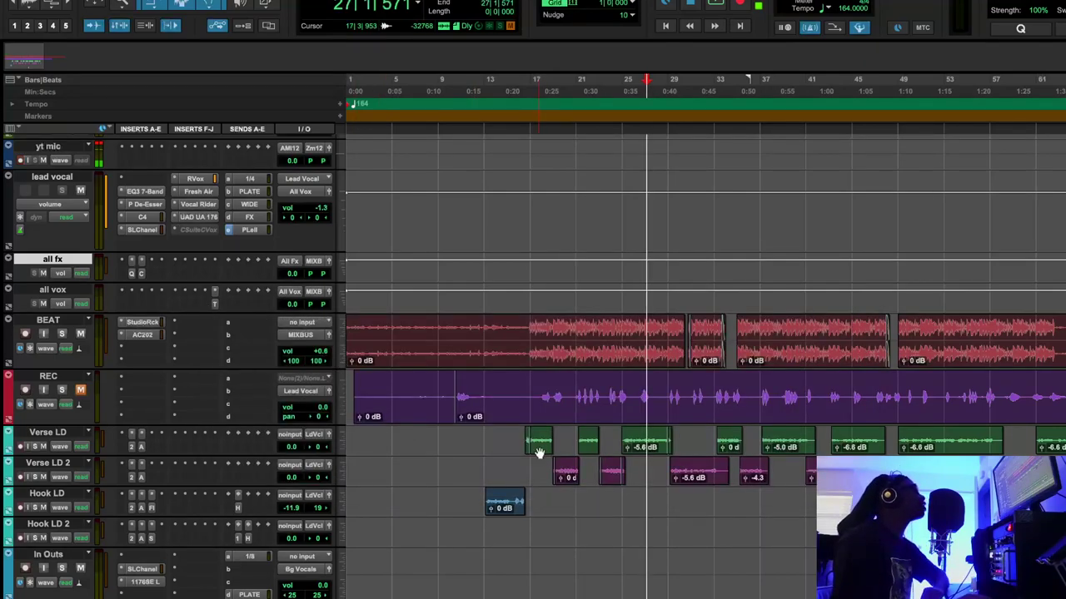
pyautogui.scroll(-3, 290, 510)
pyautogui.scroll(-5, 289, 509)
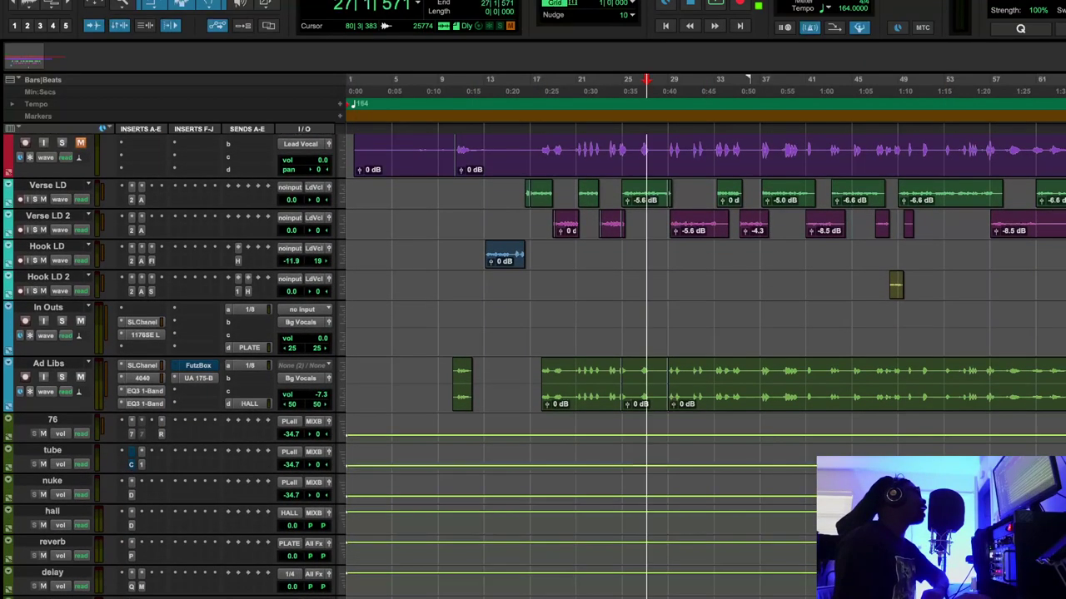
pyautogui.click(204, 379)
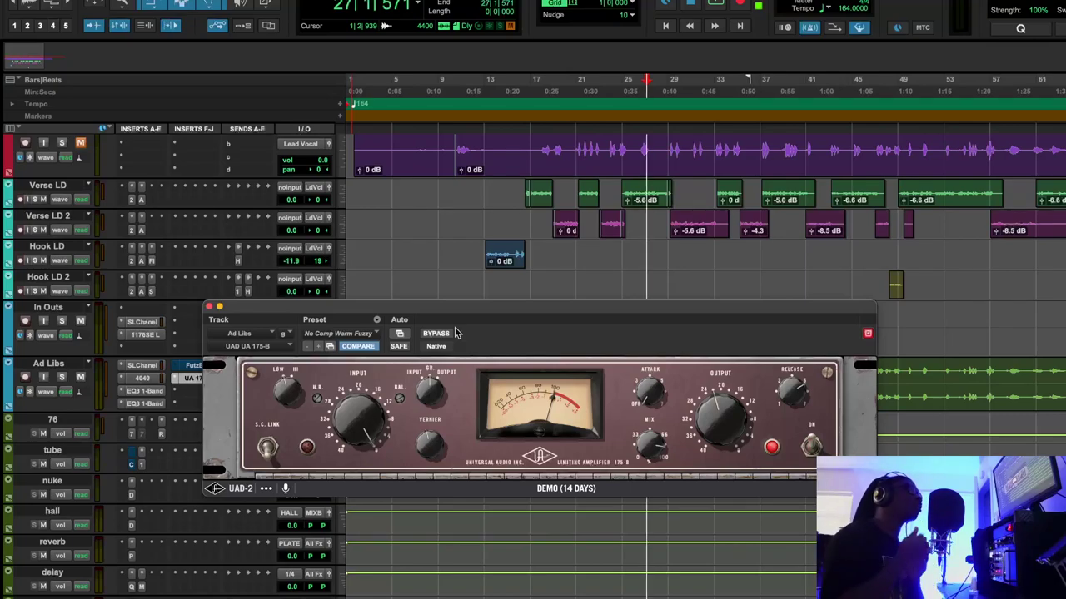
pyautogui.moveTo(492, 304)
pyautogui.mouseDown()
pyautogui.moveTo(469, 307)
pyautogui.moveTo(436, 288)
pyautogui.moveTo(479, 291)
pyautogui.mouseUp()
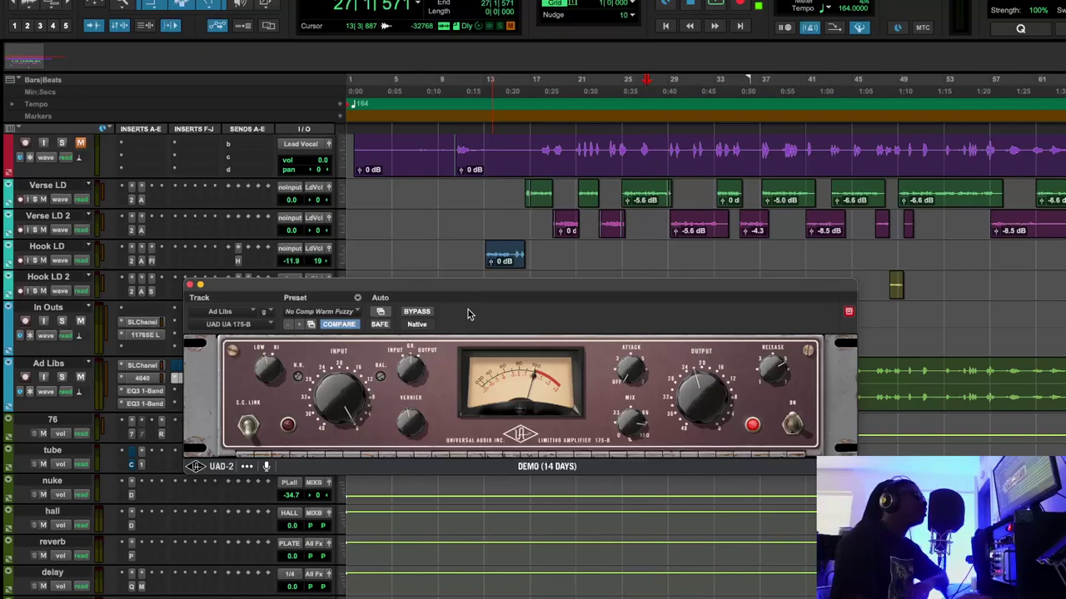
pyautogui.moveTo(456, 290); pyautogui.dragTo(459, 305)
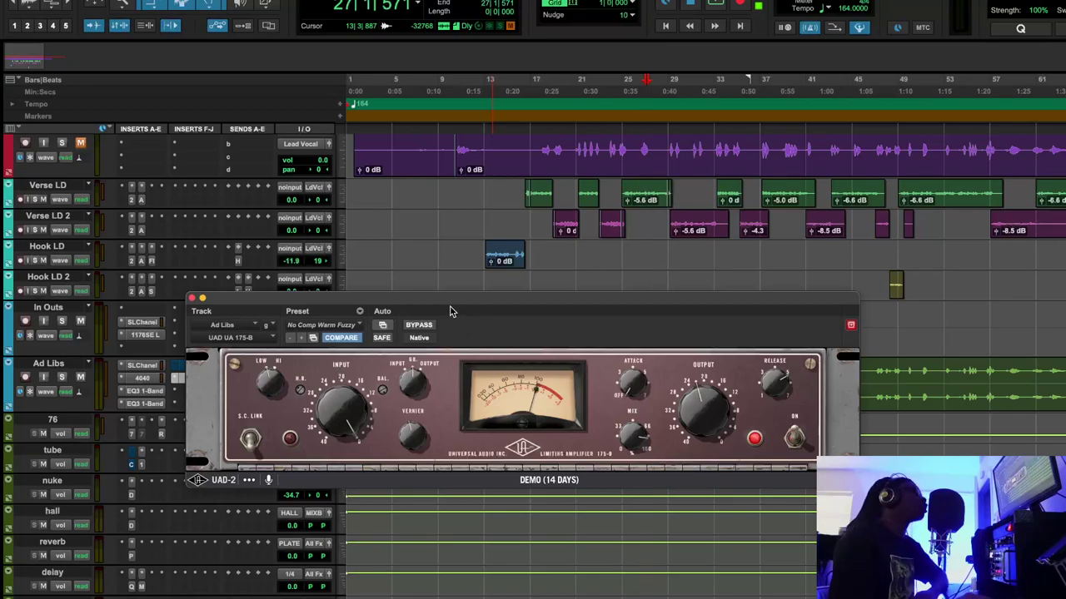
pyautogui.moveTo(469, 316); pyautogui.dragTo(581, 327)
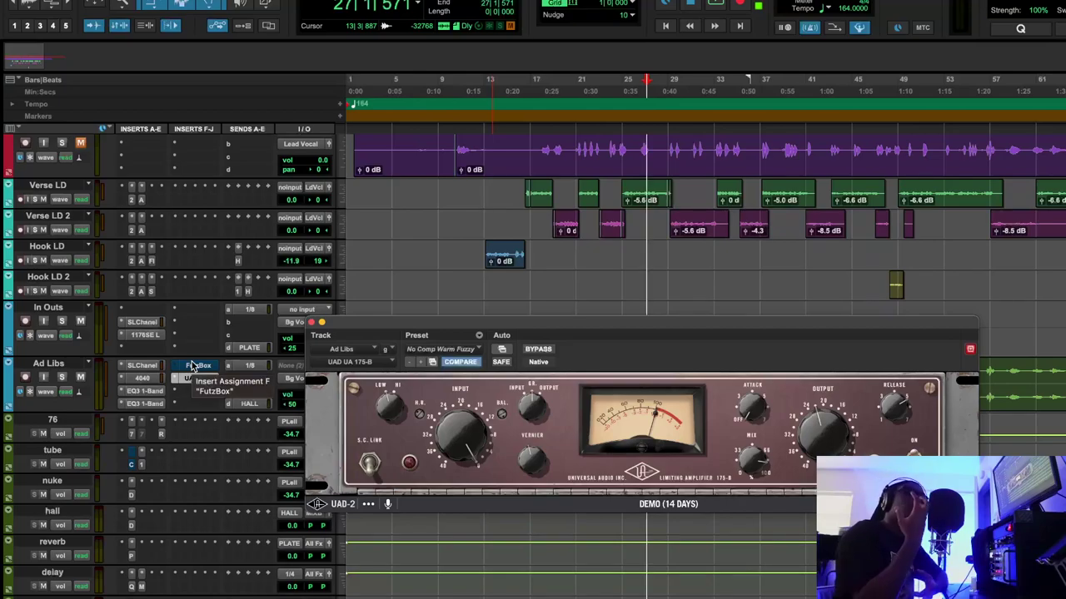
# Step: Solo the Ad Libs track and bypass the EQ3 1-Band in its insert D
pyautogui.hotkey('shift', 's')
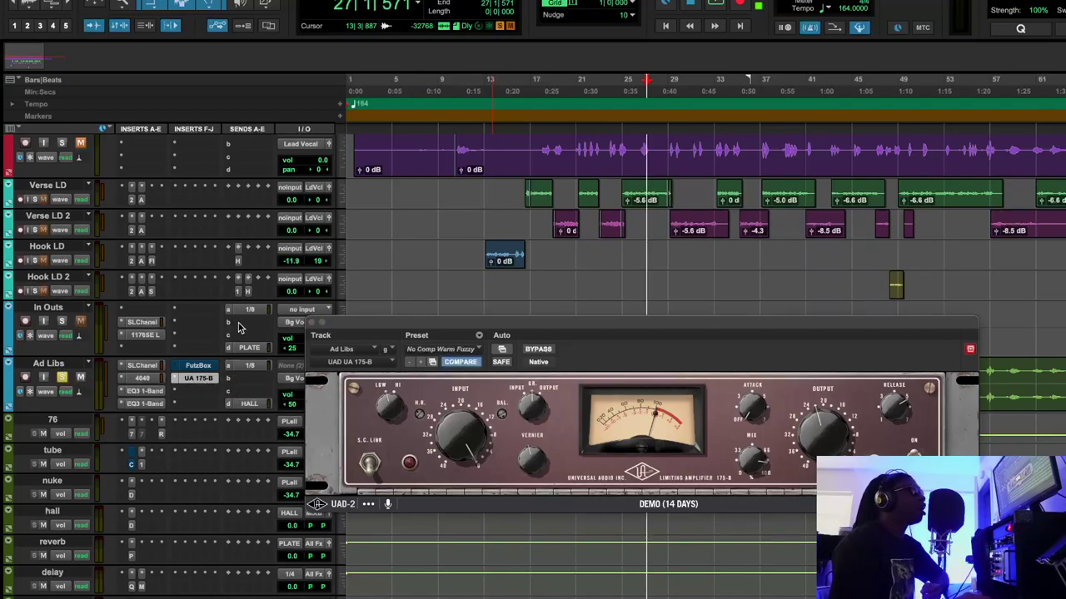
pyautogui.moveTo(428, 323); pyautogui.dragTo(393, 341)
pyautogui.rightClick(150, 405)
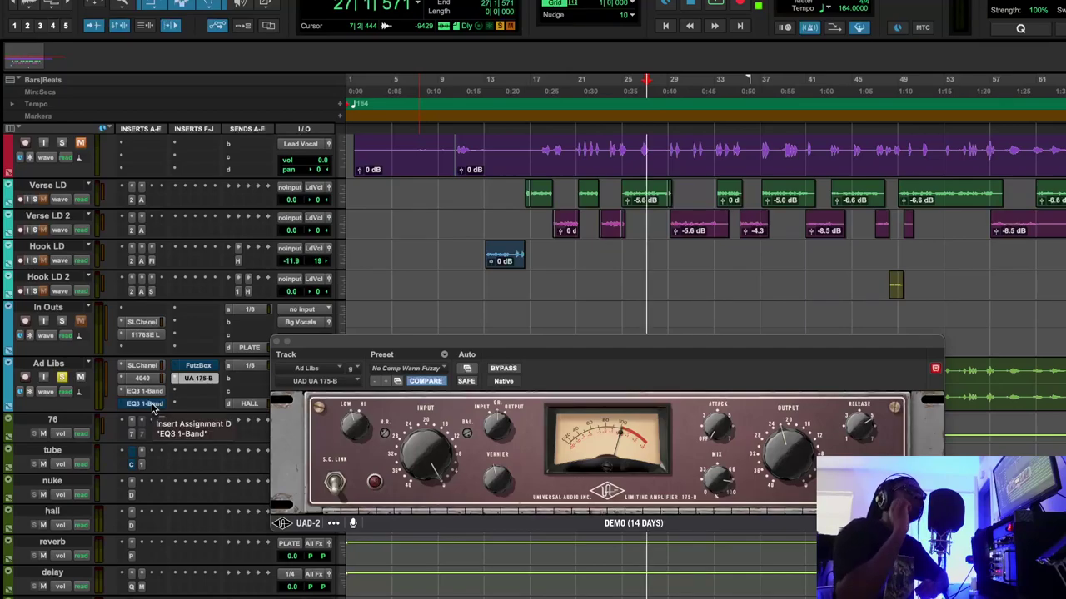
# Step: Move the UA 175-B window below the Ad Libs track and play the soloed ad-libs from bar 21
pyautogui.moveTo(441, 347)
pyautogui.mouseDown()
pyautogui.moveTo(360, 302)
pyautogui.moveTo(445, 372)
pyautogui.moveTo(443, 358)
pyautogui.mouseUp()
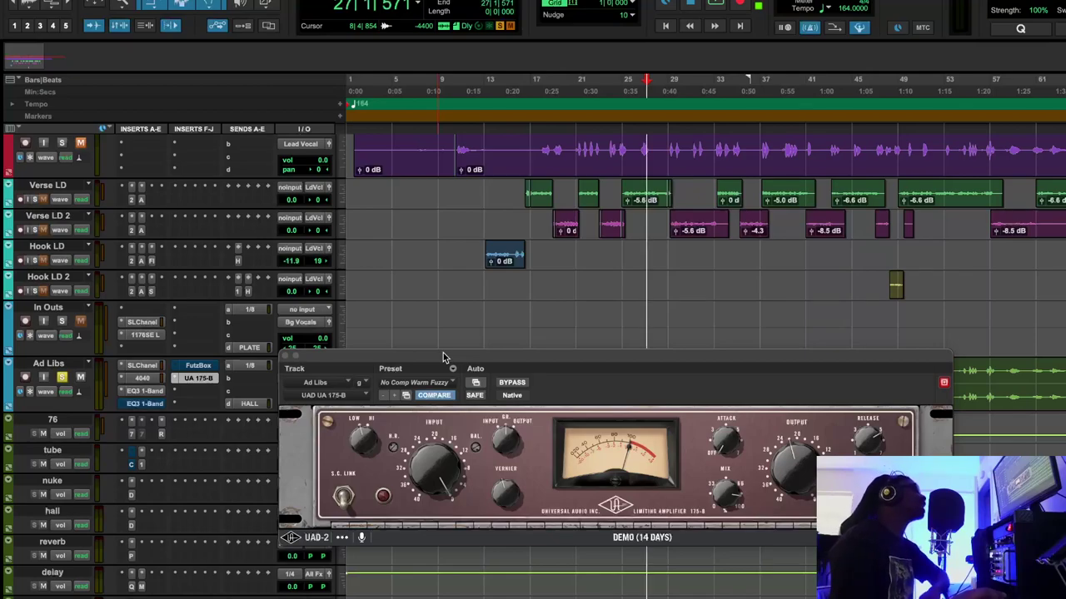
pyautogui.moveTo(442, 360); pyautogui.dragTo(470, 464)
pyautogui.click(582, 91)
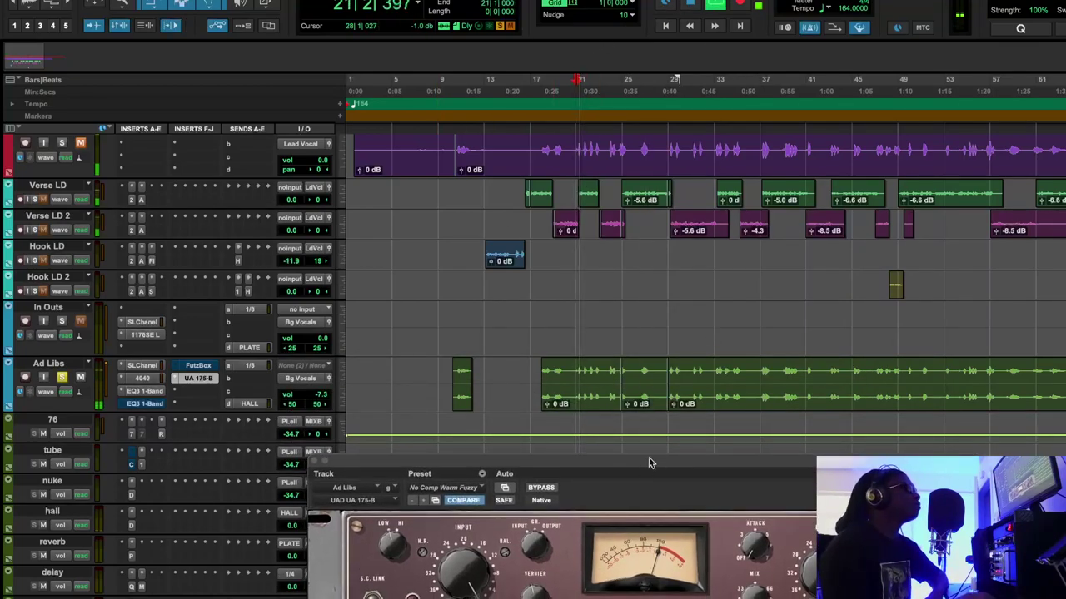
# Step: Compare the soloed ad-libs with the UA 175-B bypassed and active, repositioning its window as needed, and stop playback
pyautogui.moveTo(638, 466); pyautogui.dragTo(625, 409)
pyautogui.click(524, 435)
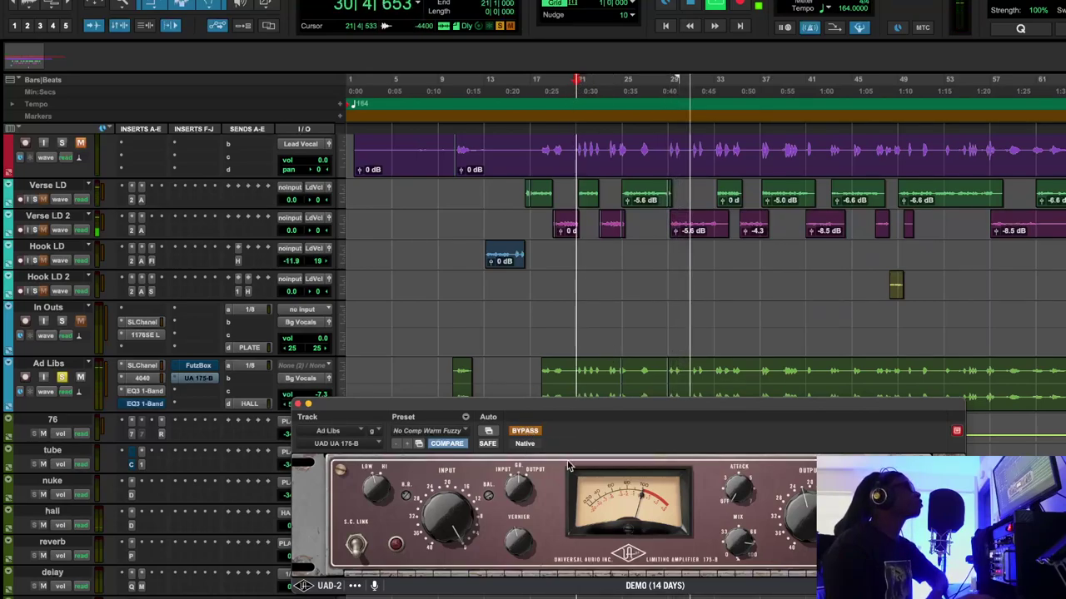
pyautogui.click(535, 432)
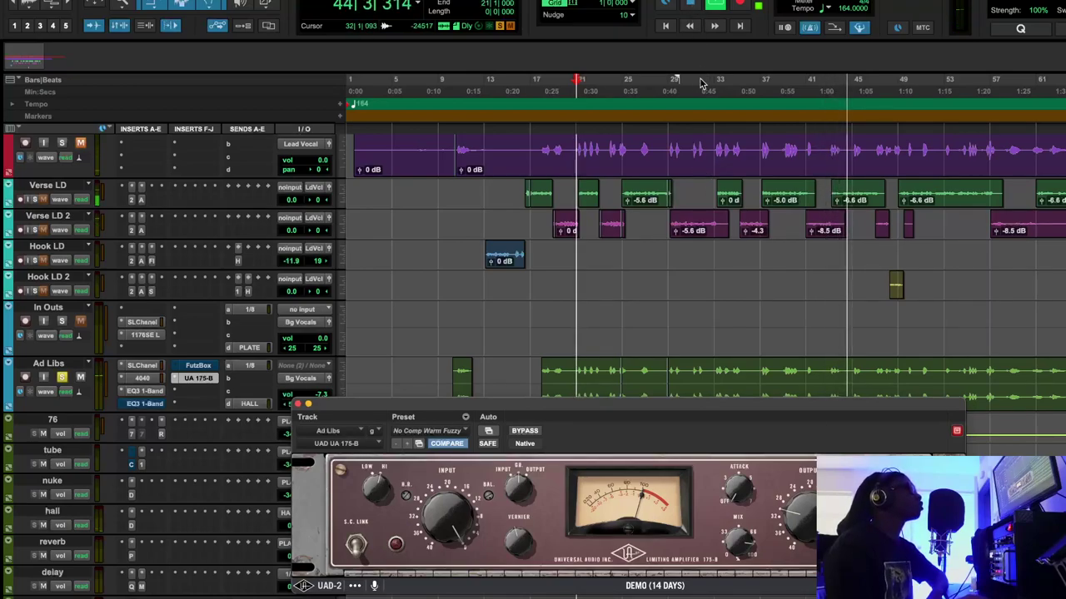
pyautogui.click(525, 431)
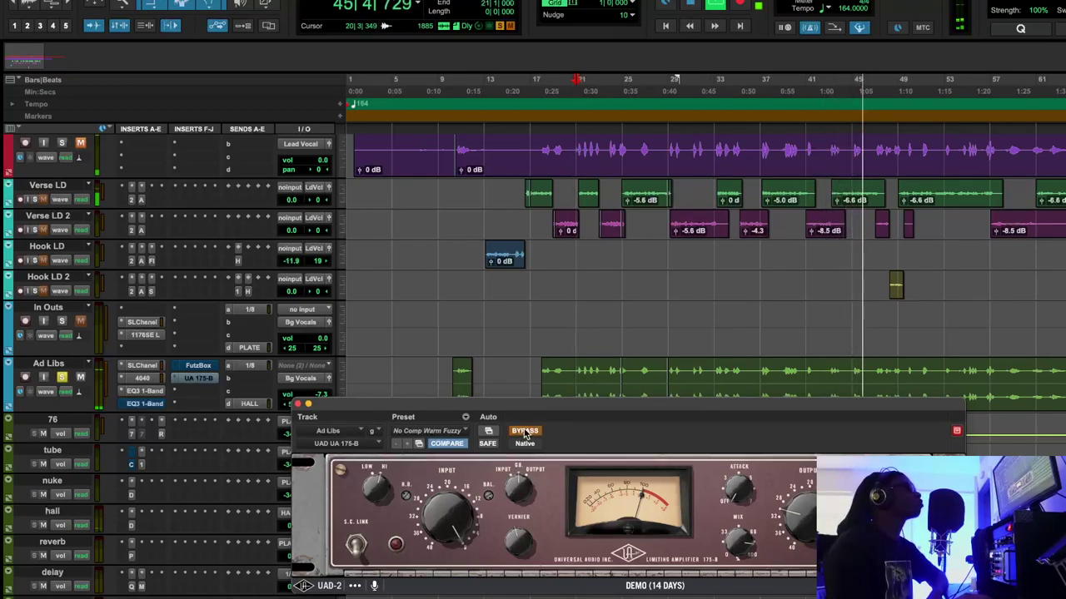
pyautogui.moveTo(582, 412); pyautogui.dragTo(456, 332)
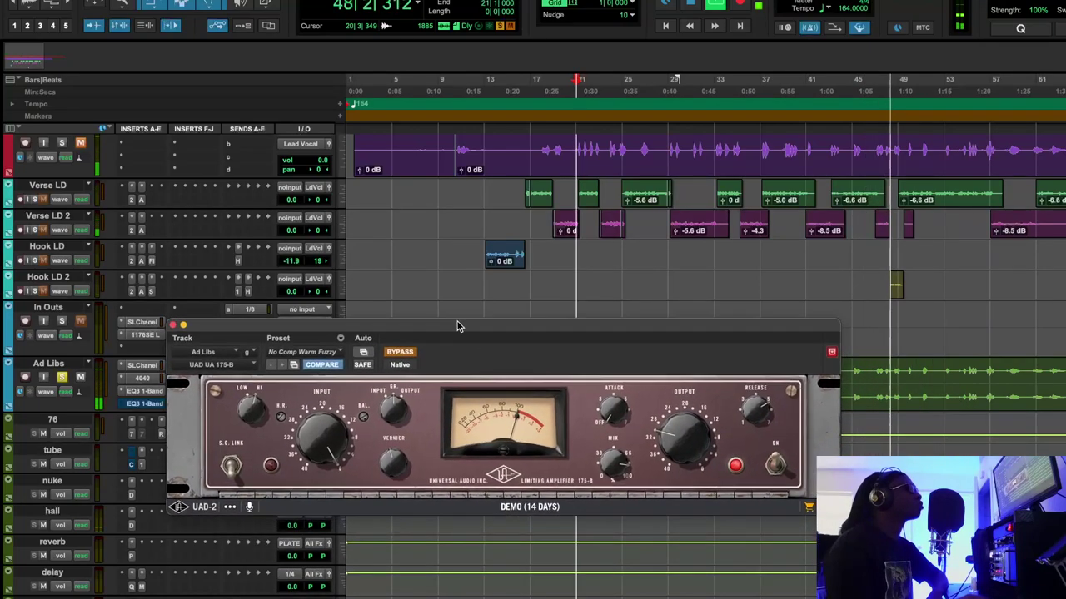
pyautogui.click(403, 351)
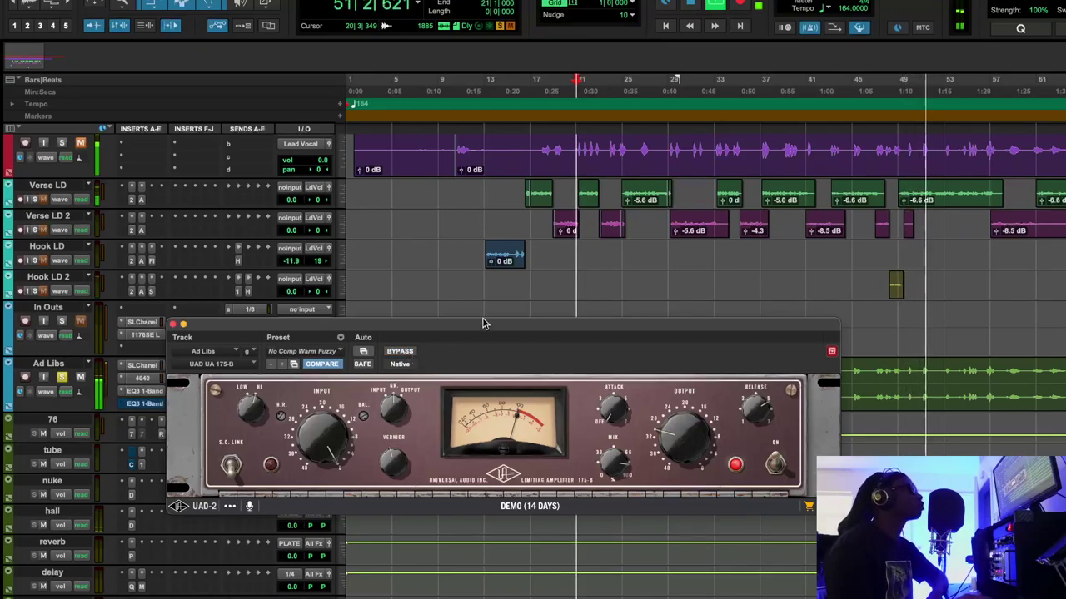
pyautogui.click(692, 4)
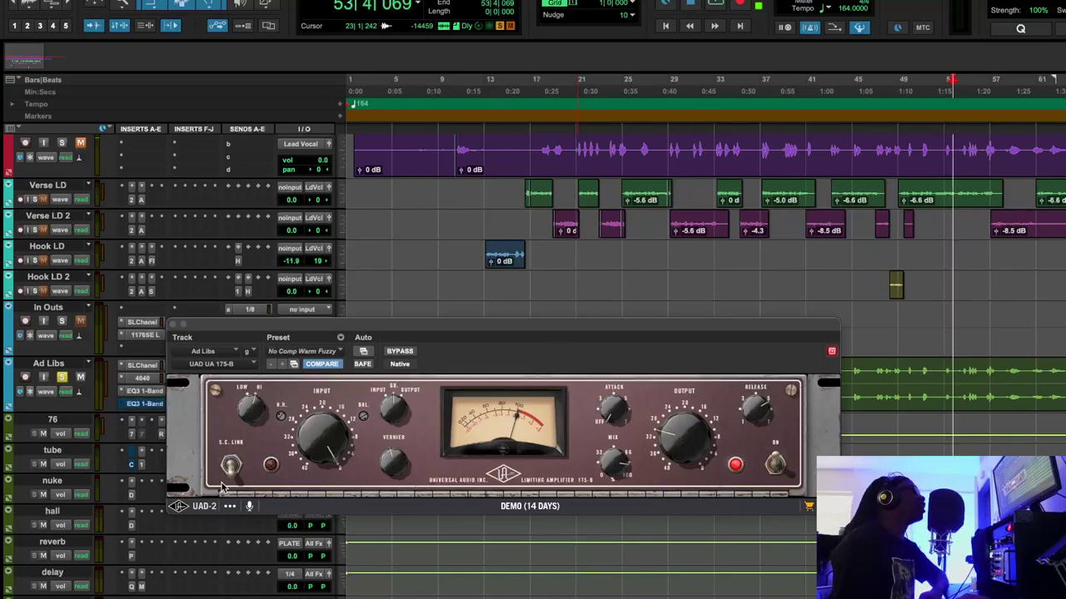
# Step: Unsolo the Ad Libs track, close the UA 175-B window, and reactivate the EQ3 1-Band in insert D
pyautogui.click(62, 377)
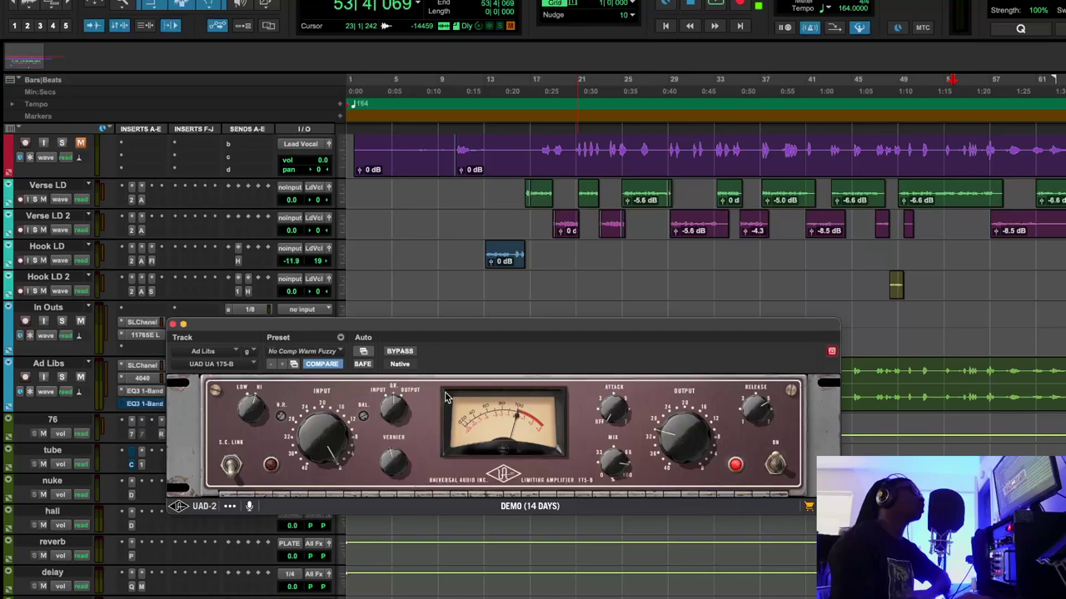
pyautogui.click(171, 324)
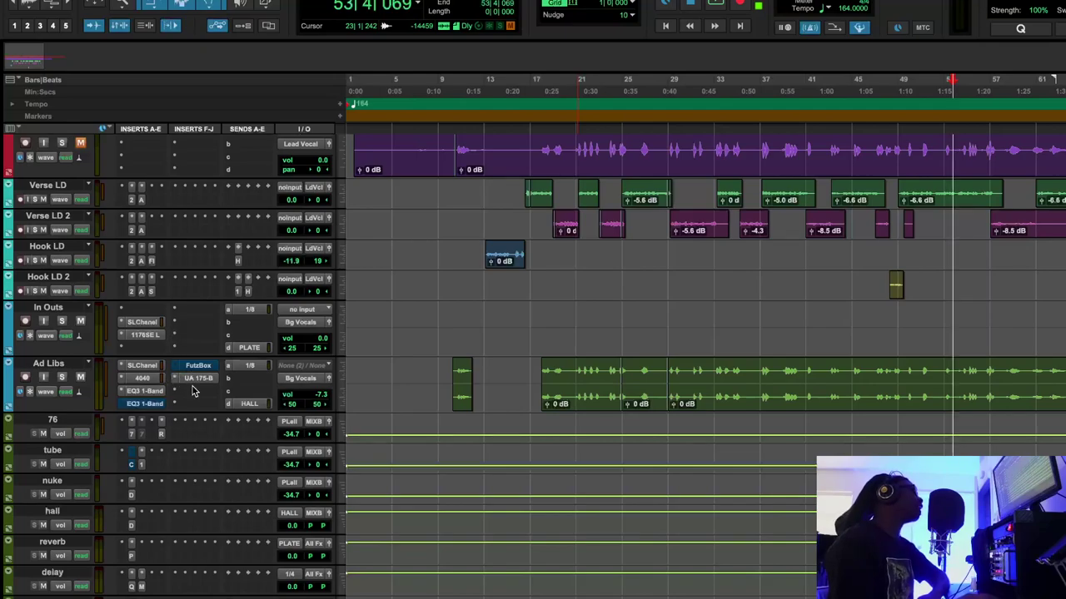
pyautogui.rightClick(165, 405)
pyautogui.click(165, 407)
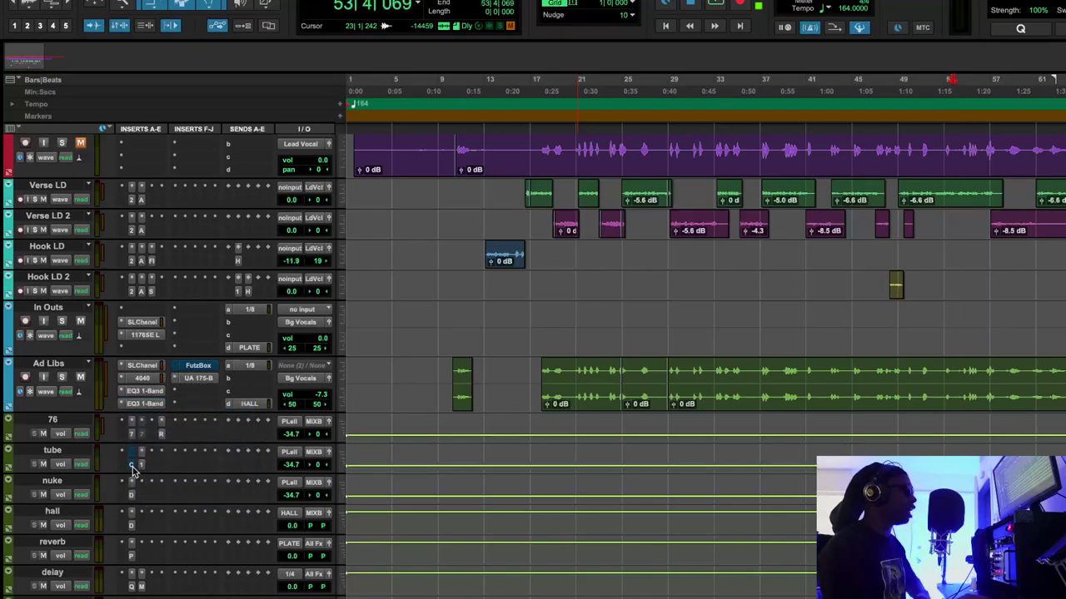
# Step: Open the tube track's Tube-Tech CL 1B in full view, activate it, and bypass the UA 176 in insert C
pyautogui.click(132, 466)
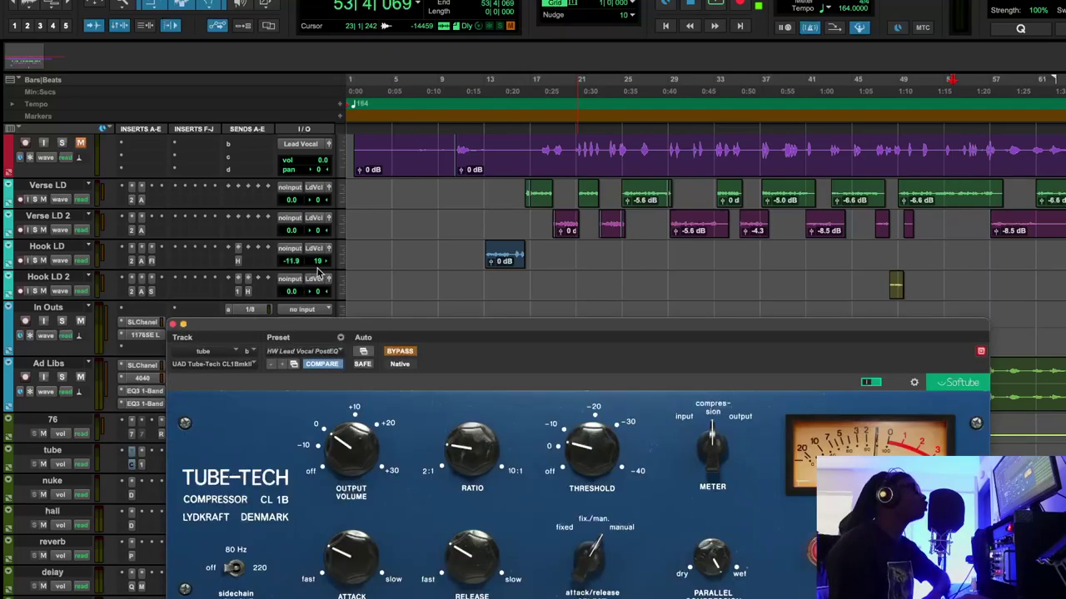
pyautogui.moveTo(346, 337); pyautogui.dragTo(344, 167)
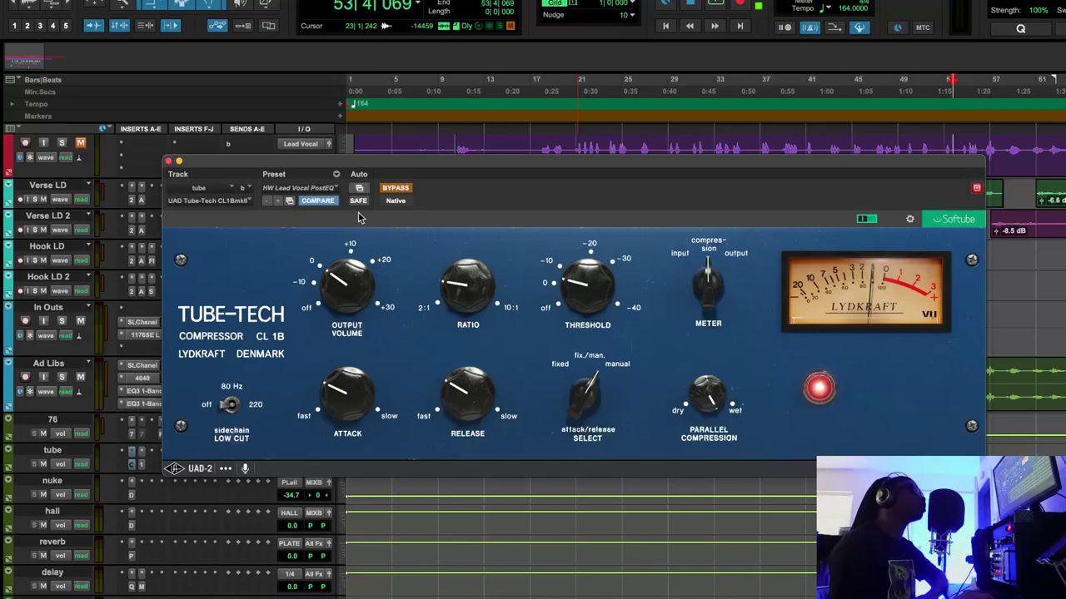
pyautogui.moveTo(397, 167); pyautogui.dragTo(381, 170)
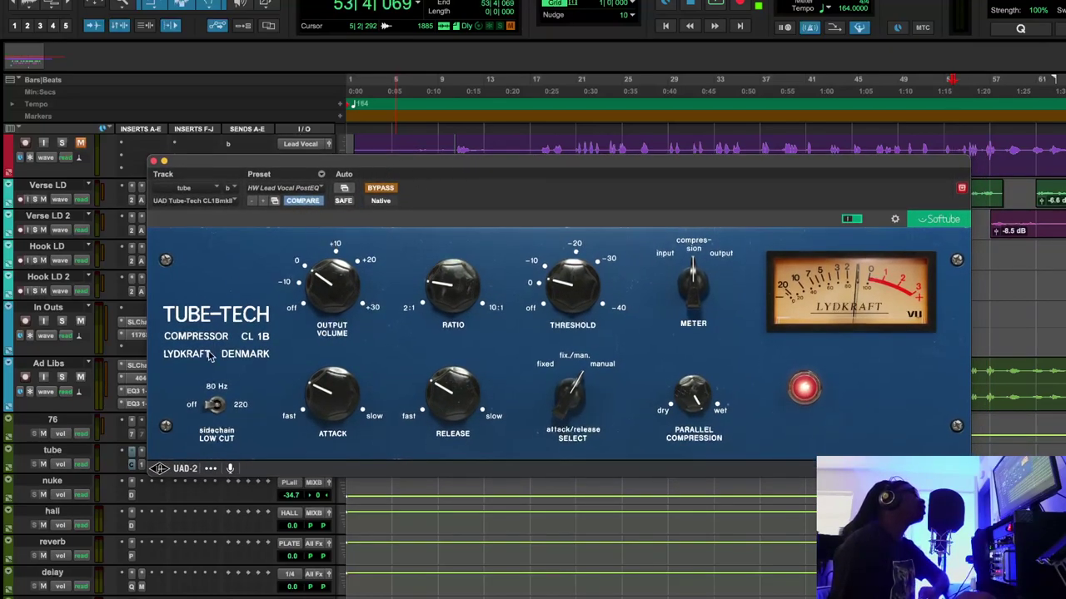
pyautogui.rightClick(142, 469)
pyautogui.click(139, 472)
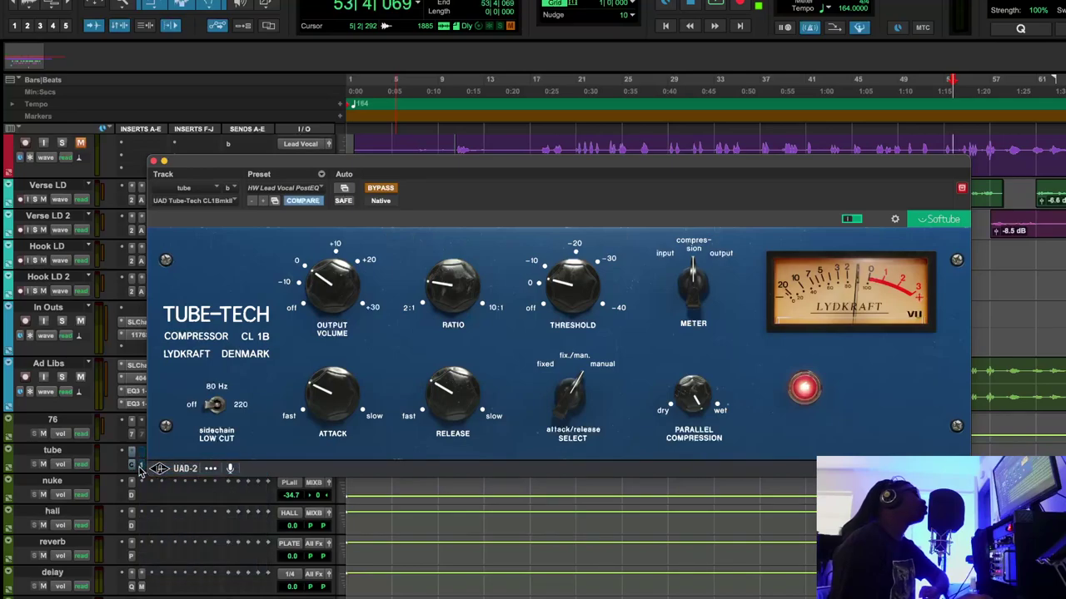
pyautogui.rightClick(136, 468)
pyautogui.click(137, 470)
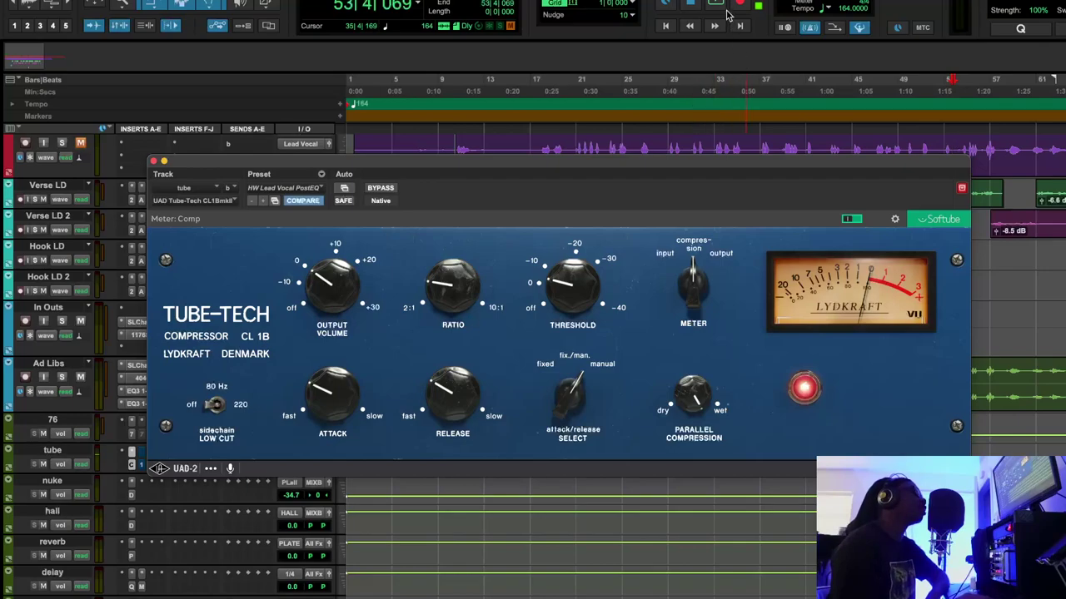
# Step: Play the full mix from bar 12, continue from bar 17, and compare the Tube-Tech CL 1B bypassed and active
pyautogui.click(468, 84)
pyautogui.click(716, 3)
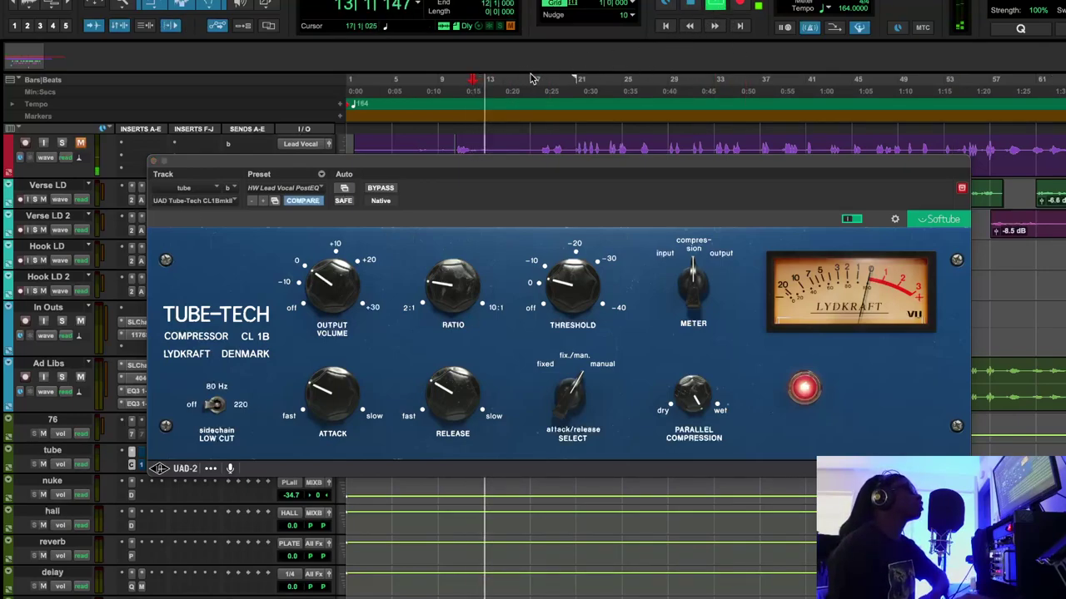
pyautogui.click(379, 188)
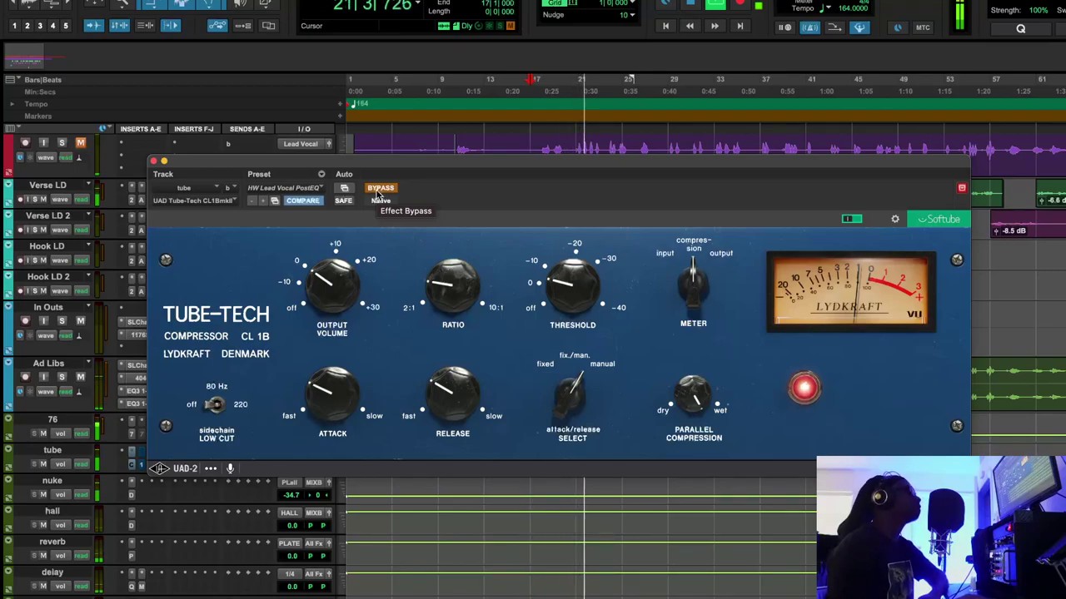
pyautogui.click(380, 189)
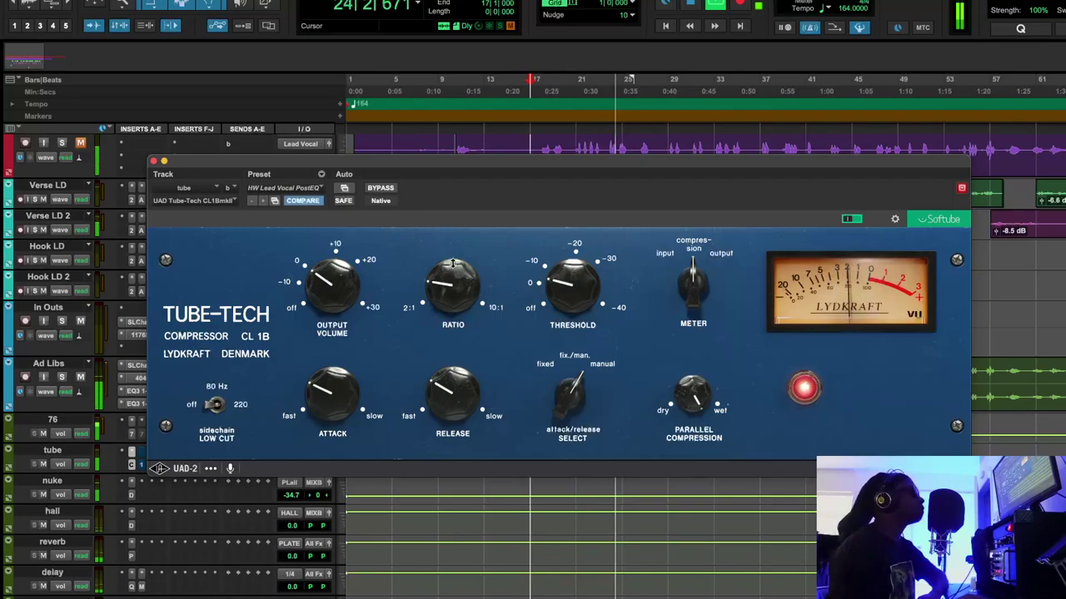
# Step: Set the CL 1B Threshold to -2.7 dB, compare it bypassed and active again, and stop playback
pyautogui.moveTo(568, 282)
pyautogui.scroll(3, 568, 281)
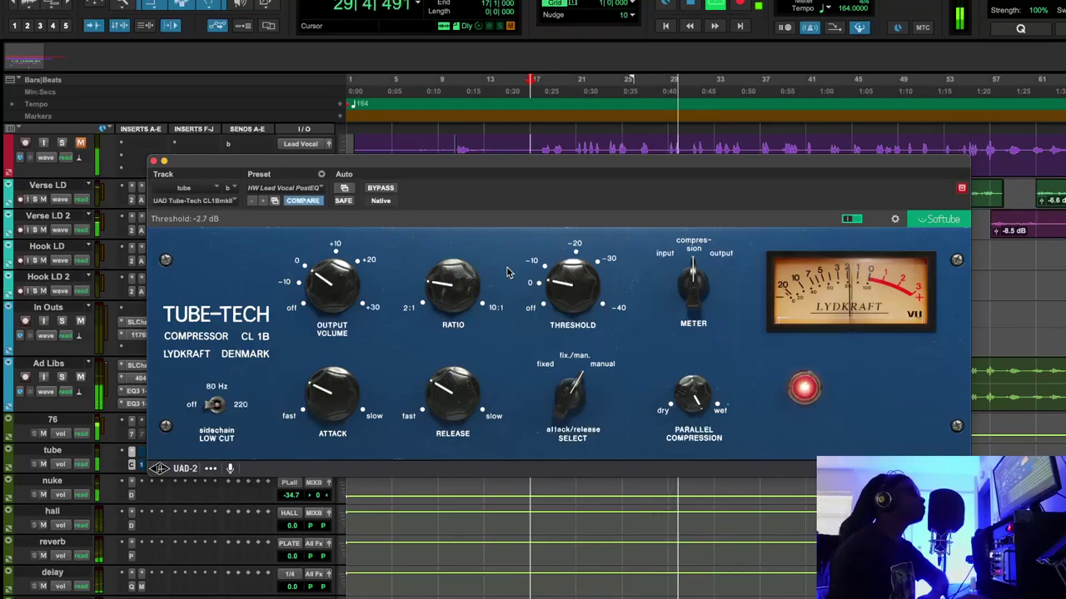
pyautogui.click(380, 188)
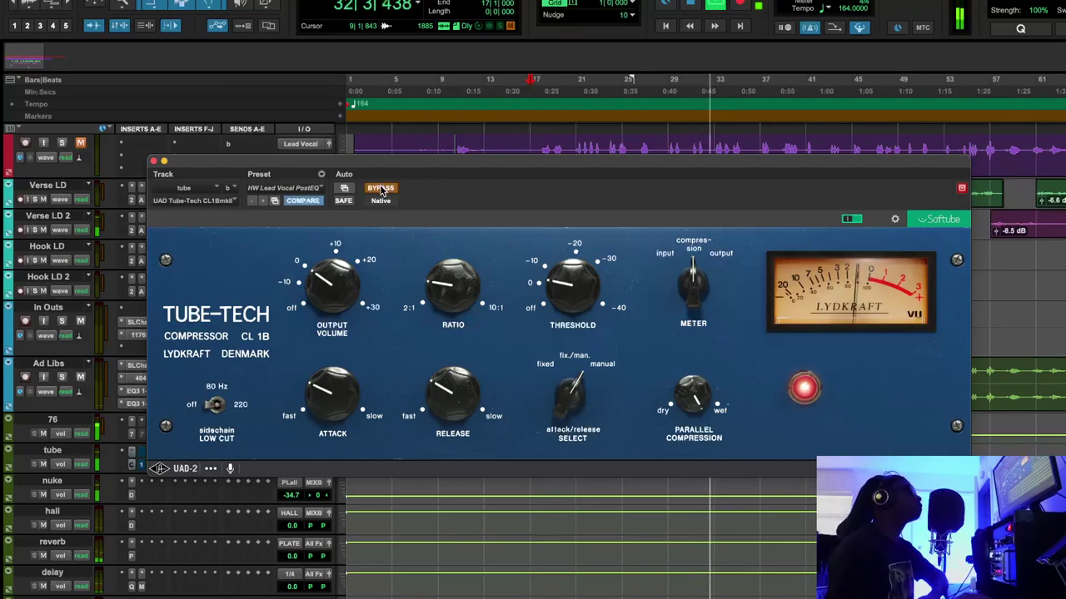
pyautogui.click(380, 189)
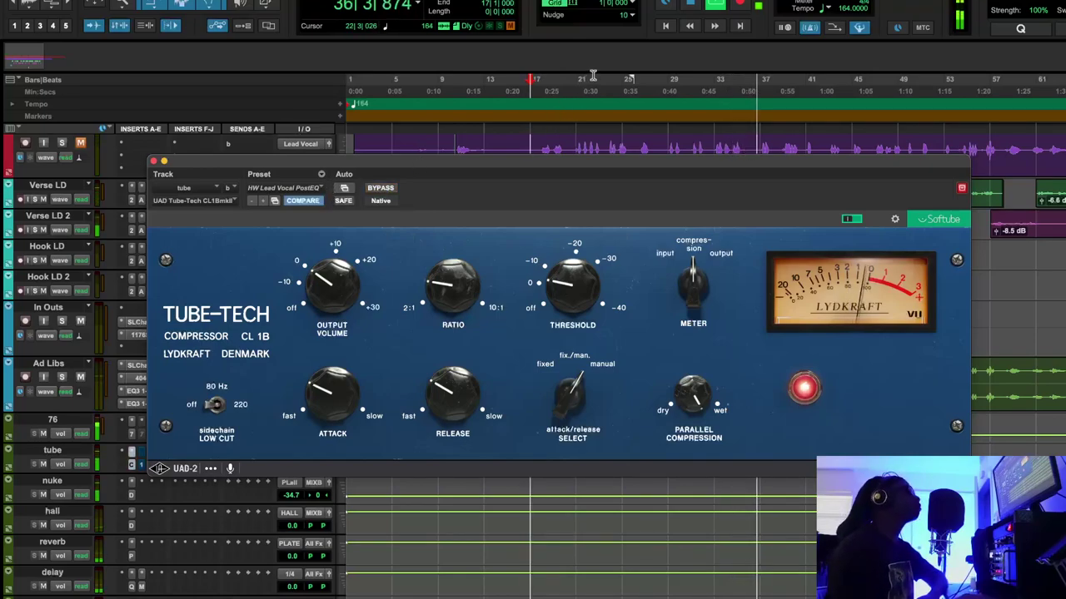
pyautogui.press('space')
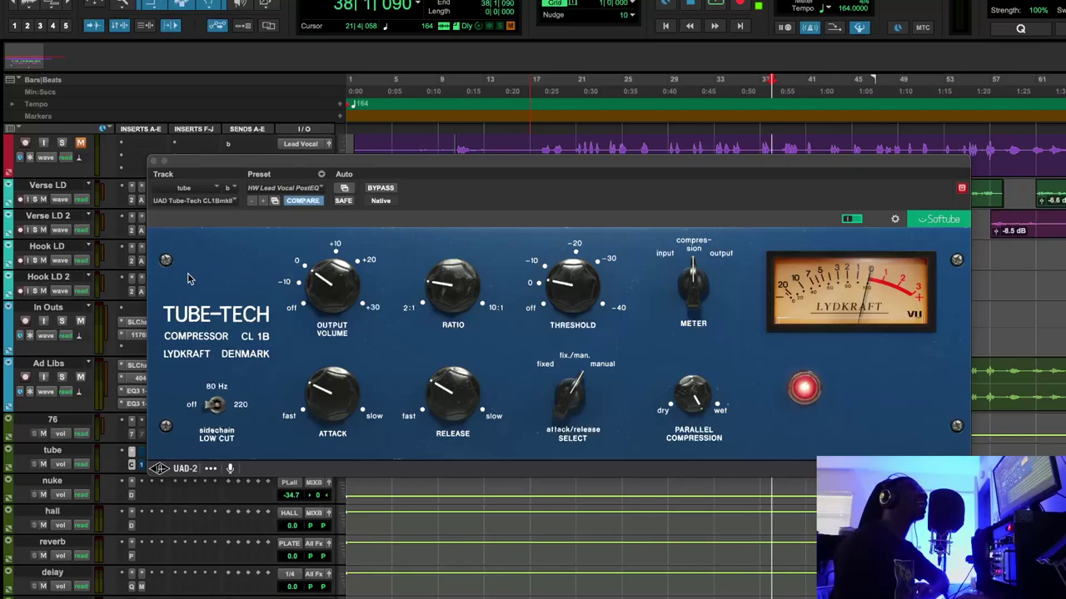
# Step: Close and bypass the CL 1B, reactivate the tube track's UA 176, and open its window below the Hook LD track
pyautogui.click(161, 163)
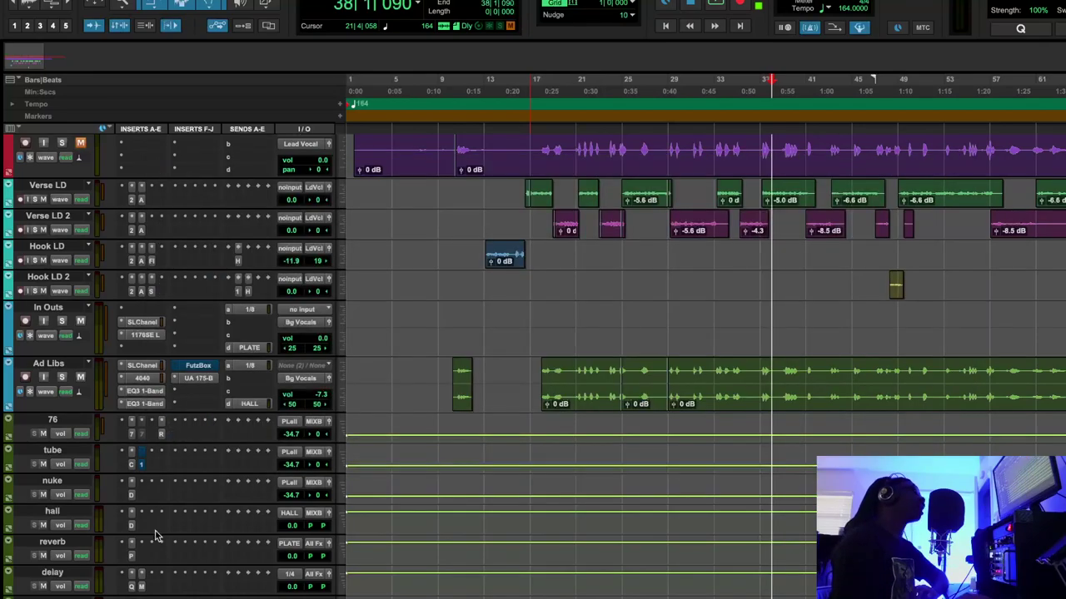
pyautogui.rightClick(133, 466)
pyautogui.click(140, 465)
pyautogui.rightClick(142, 468)
pyautogui.click(143, 471)
pyautogui.click(141, 466)
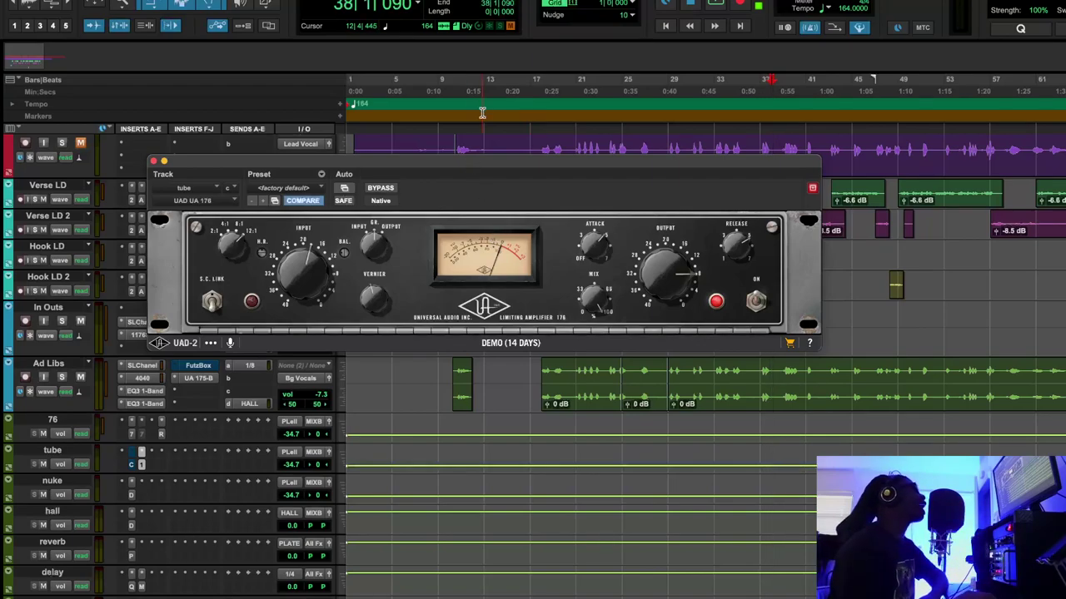
pyautogui.moveTo(419, 173); pyautogui.dragTo(495, 290)
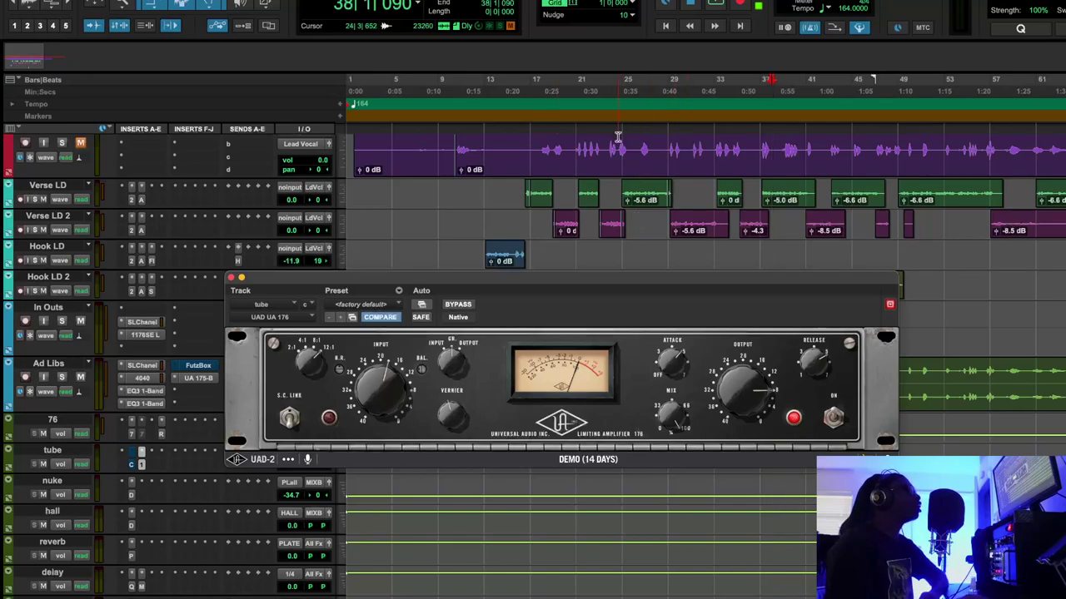
# Step: Start mix playback from bar 12, and on the Ad Libs track bypass the UA 175-B and reactivate the FutzBox
pyautogui.click(471, 96)
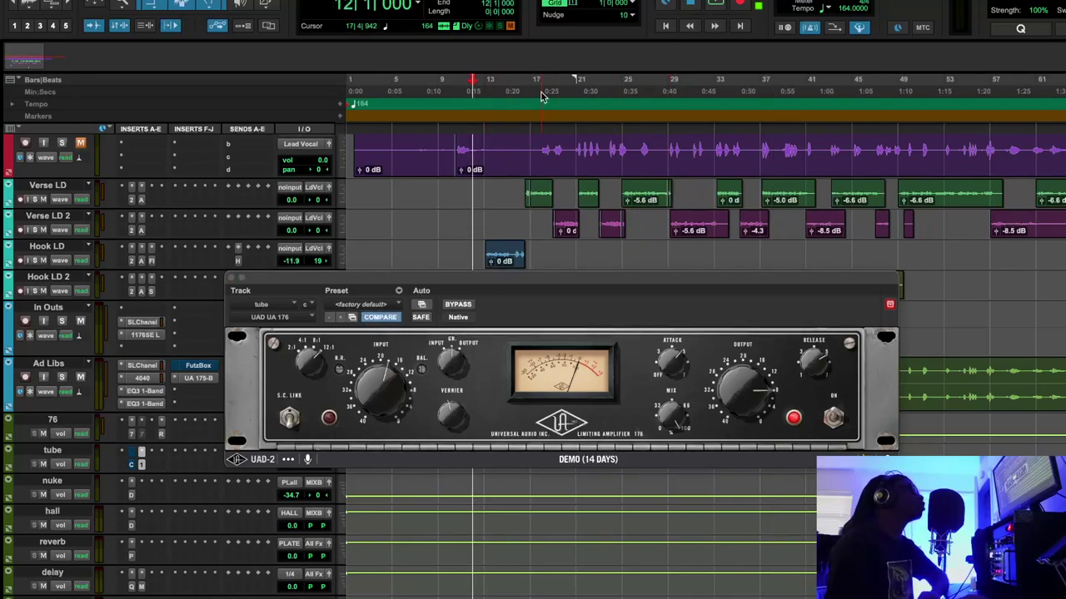
pyautogui.press('space')
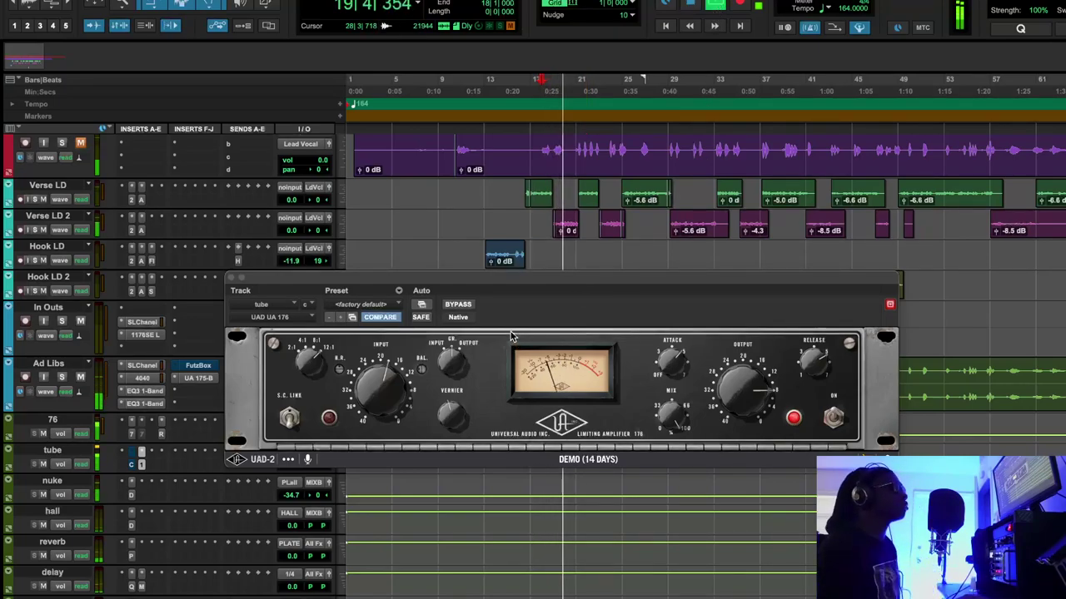
pyautogui.rightClick(206, 380)
pyautogui.click(208, 383)
pyautogui.rightClick(204, 365)
pyautogui.click(205, 369)
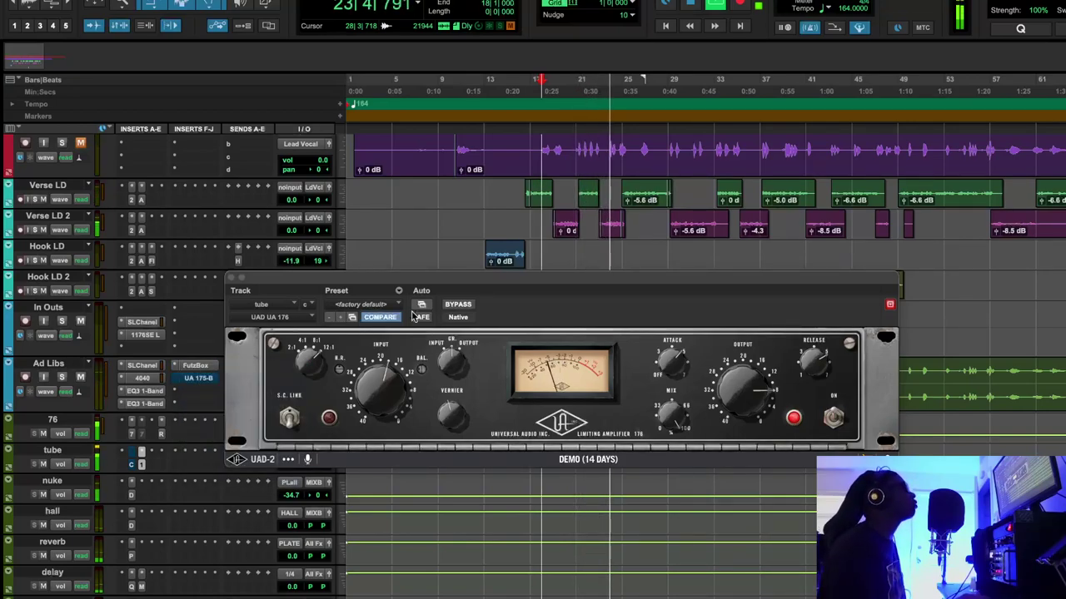
# Step: Compare the playing mix twice with the tube track's UA 176 bypassed and active
pyautogui.click(458, 305)
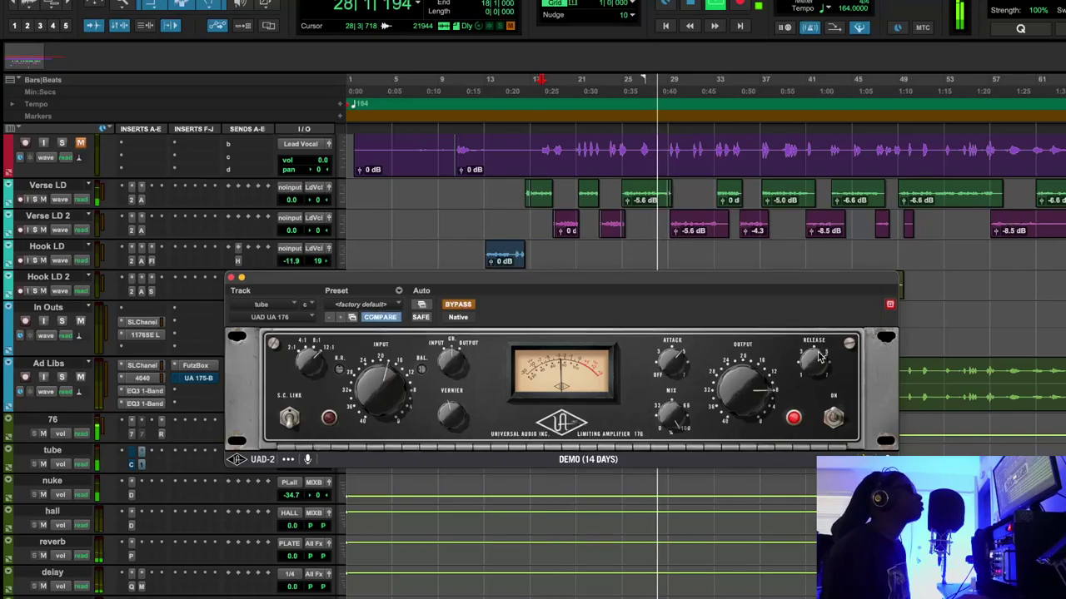
pyautogui.click(458, 306)
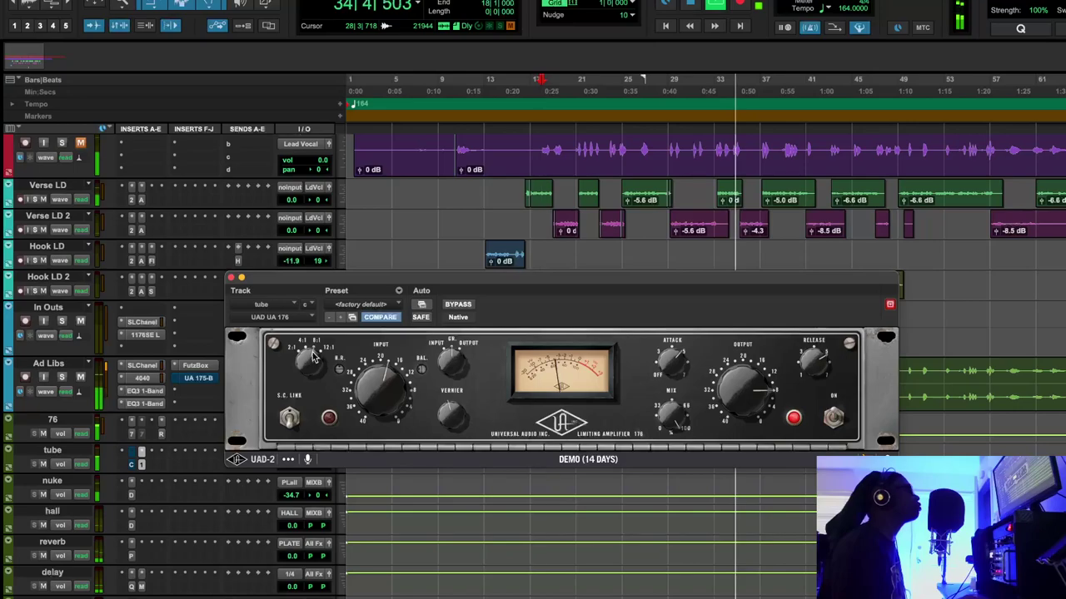
pyautogui.click(471, 306)
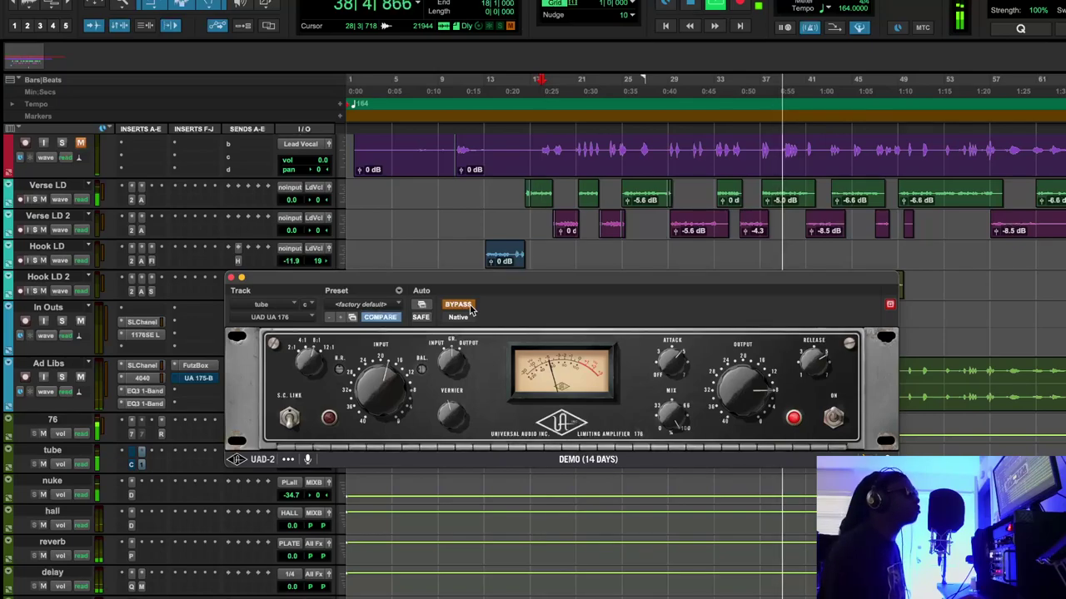
pyautogui.click(471, 306)
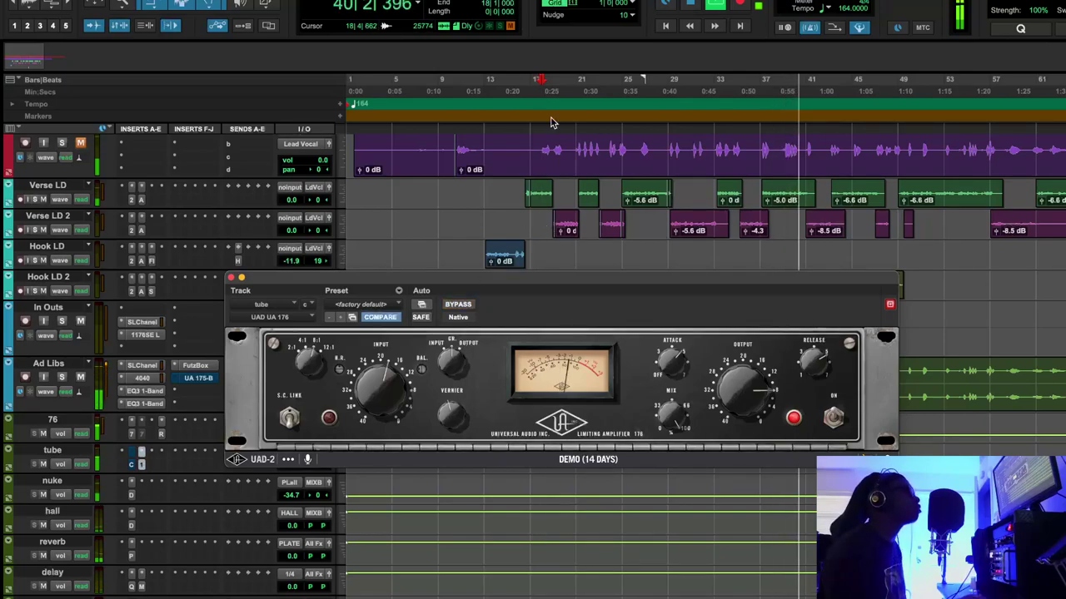
# Step: Play the mix from bar 17, set the UA 176 Input to about 20, and compare it bypassed and active
pyautogui.click(530, 90)
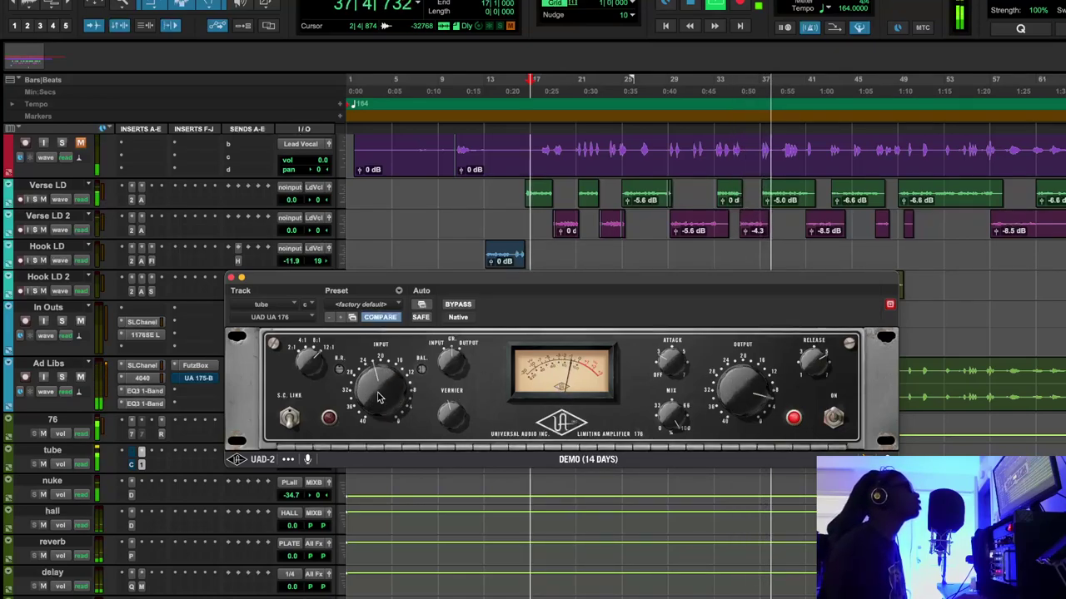
pyautogui.click(460, 305)
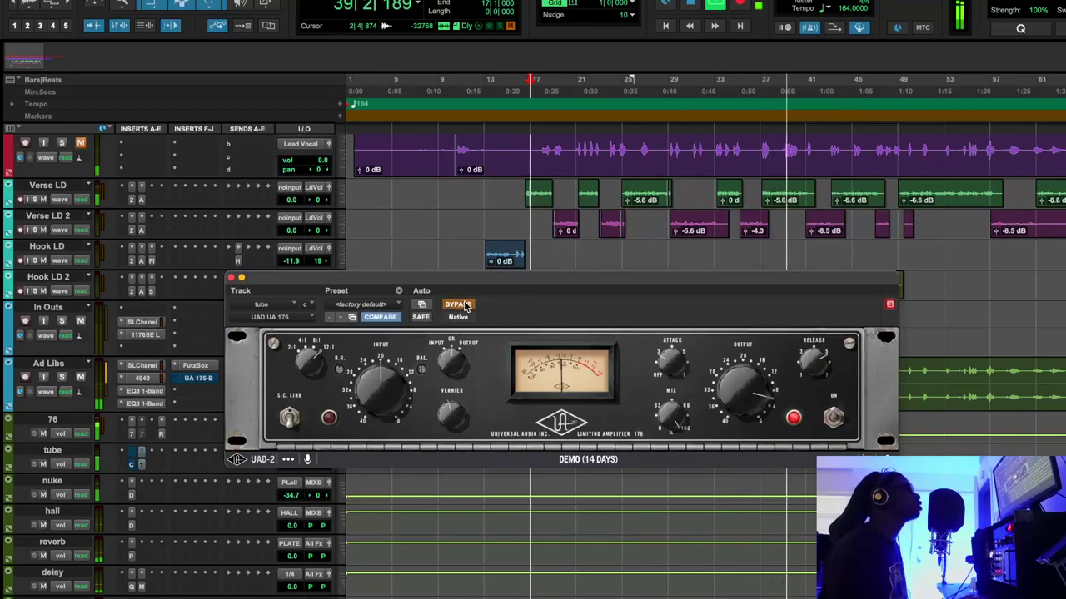
pyautogui.click(461, 304)
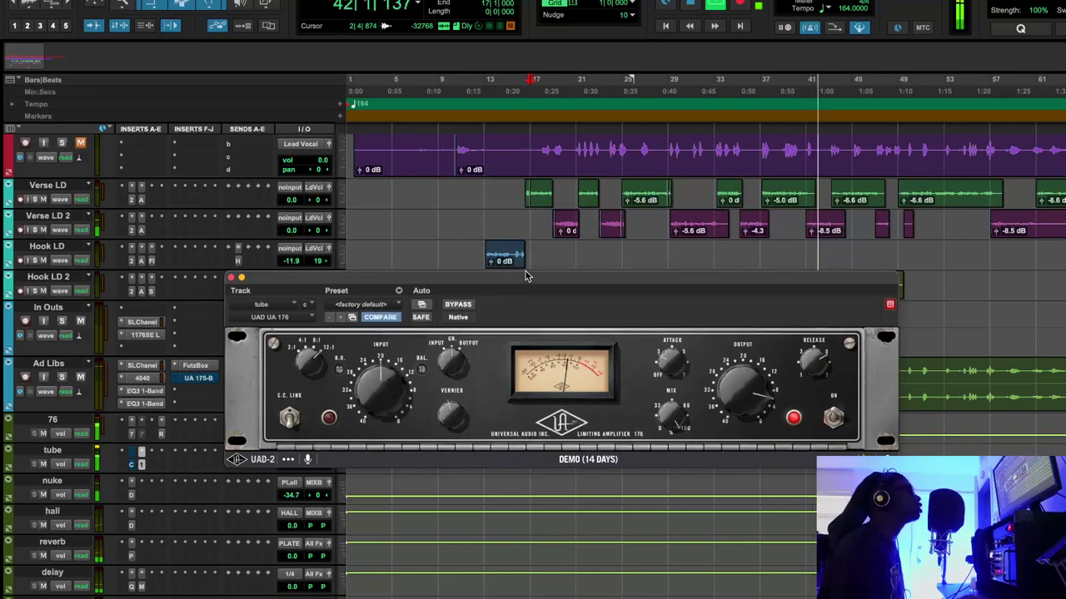
# Step: Restart playback from bar 21, compare the UA 176 bypassed and active once more, and stop playback
pyautogui.press('space')
pyautogui.press('space')
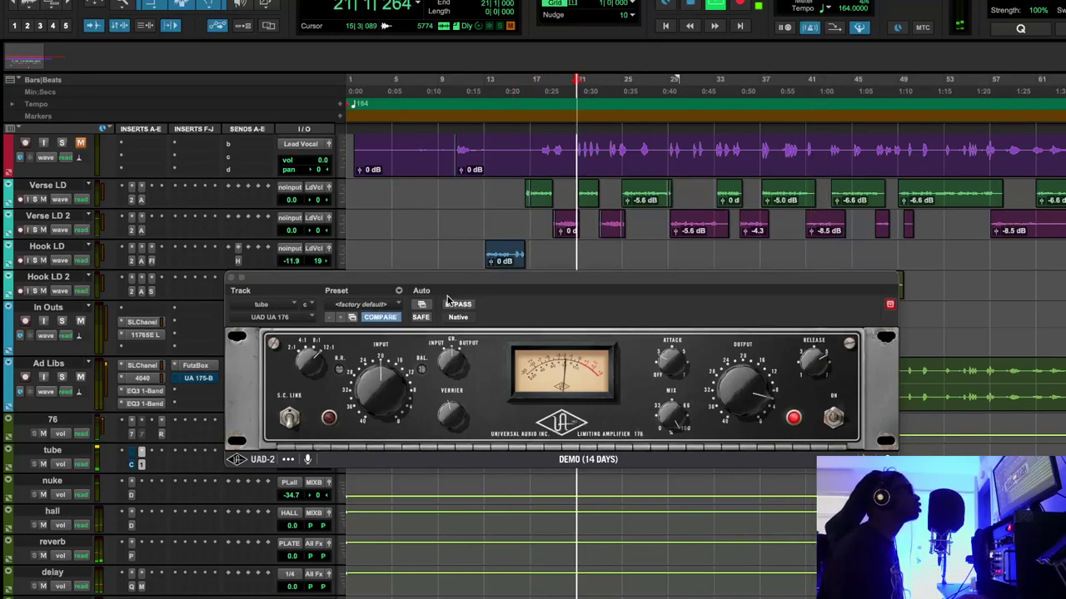
pyautogui.click(458, 305)
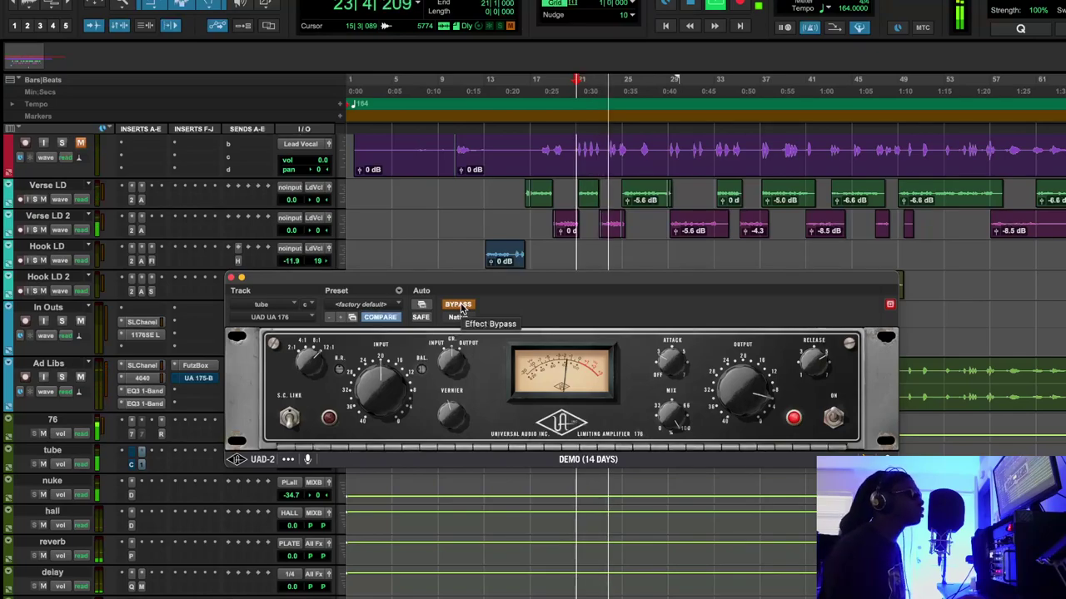
pyautogui.click(467, 305)
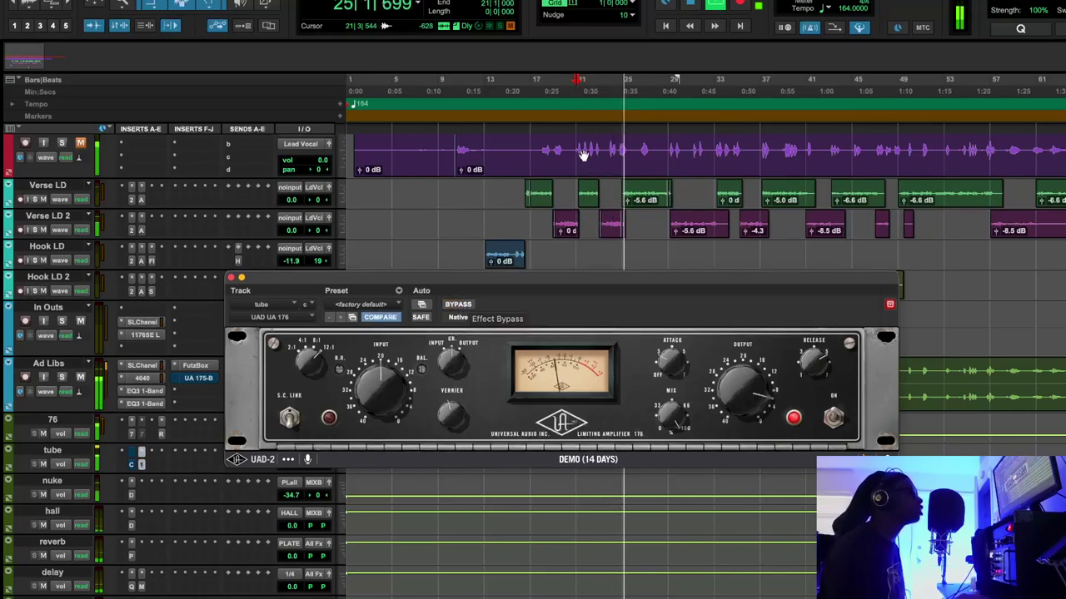
pyautogui.click(695, 4)
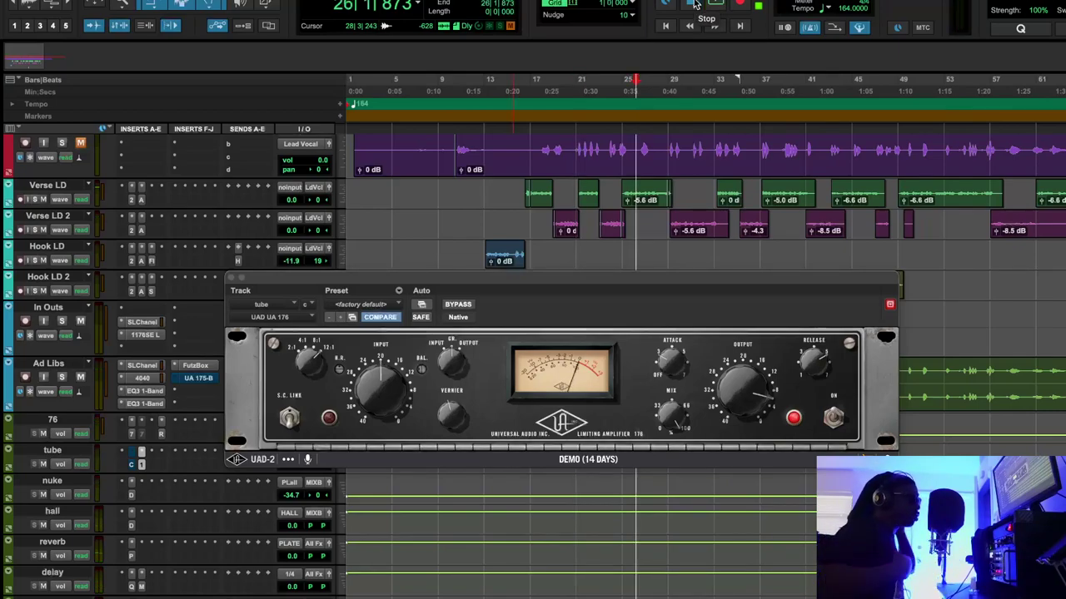